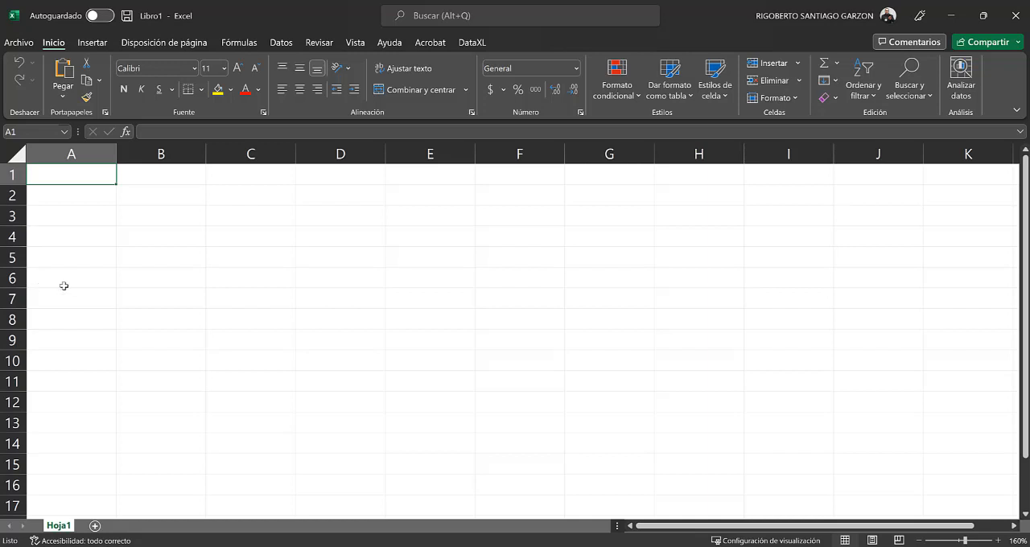
Step: Start a text/CSV import of listado.csv from the Descargas folder
left_click(282, 44)
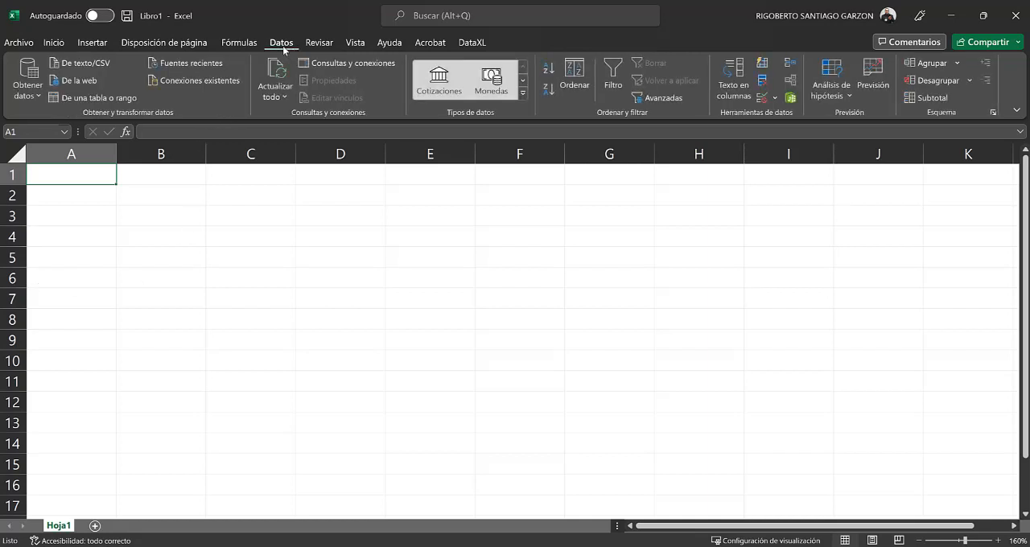
left_click(37, 99)
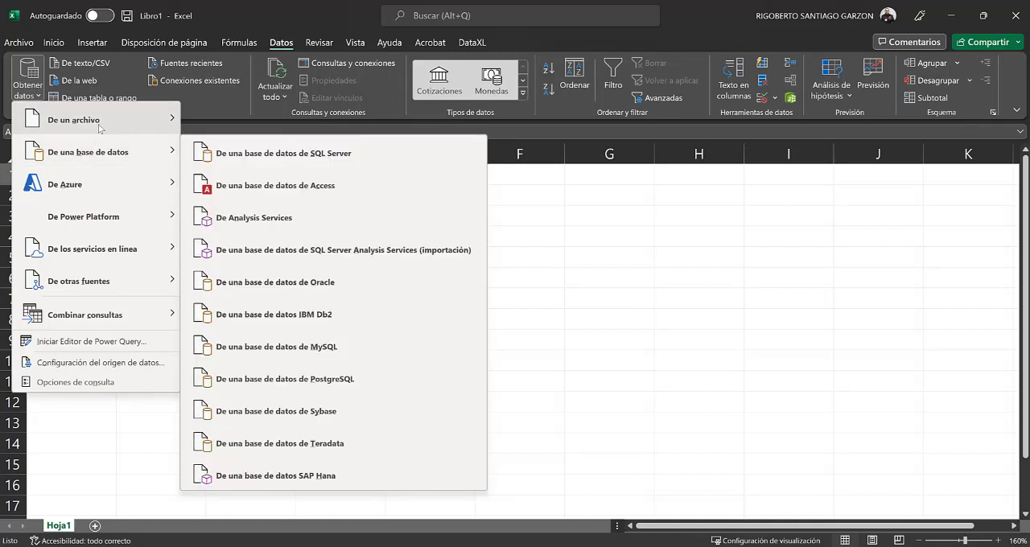
mouse_move(100, 127)
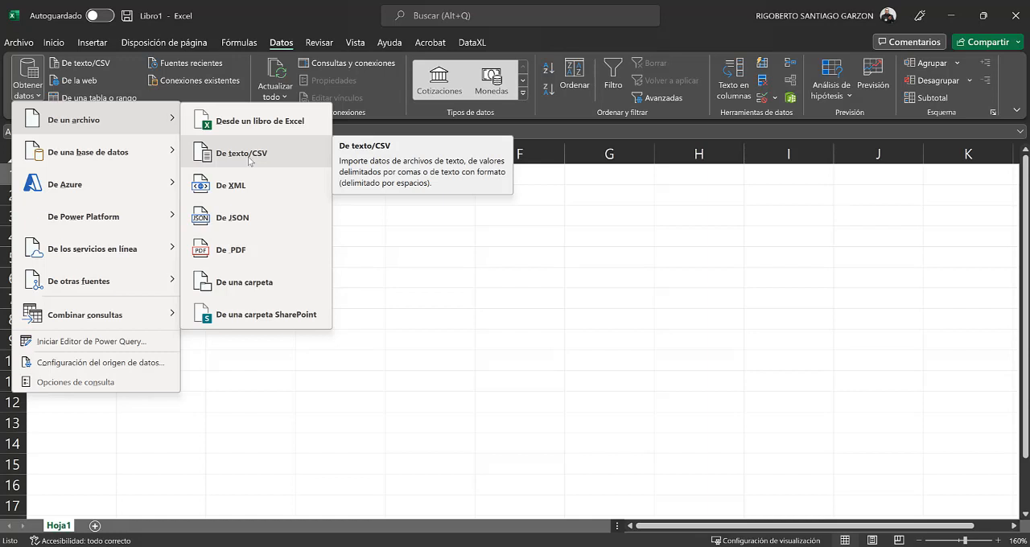
left_click(250, 160)
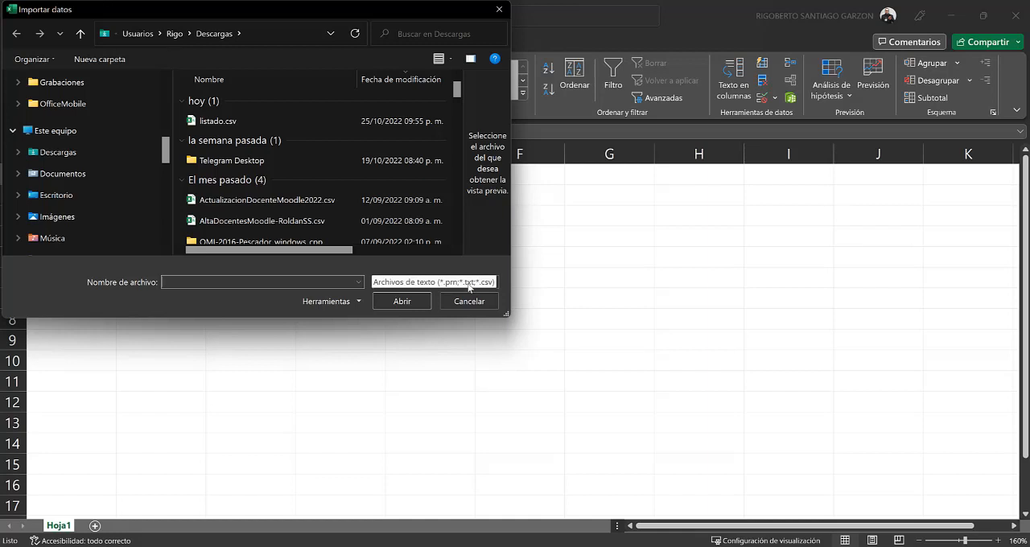
left_click(231, 120)
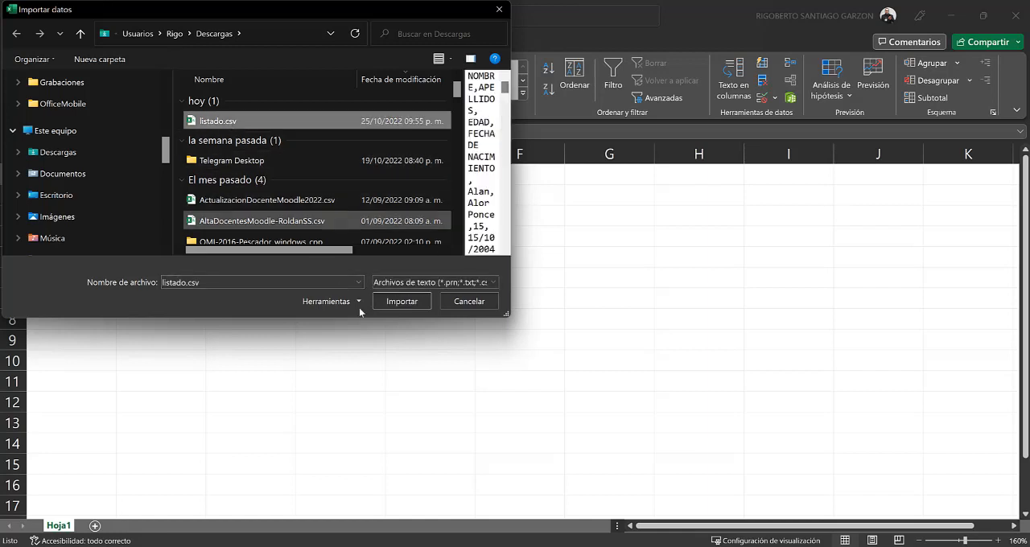
left_click(402, 301)
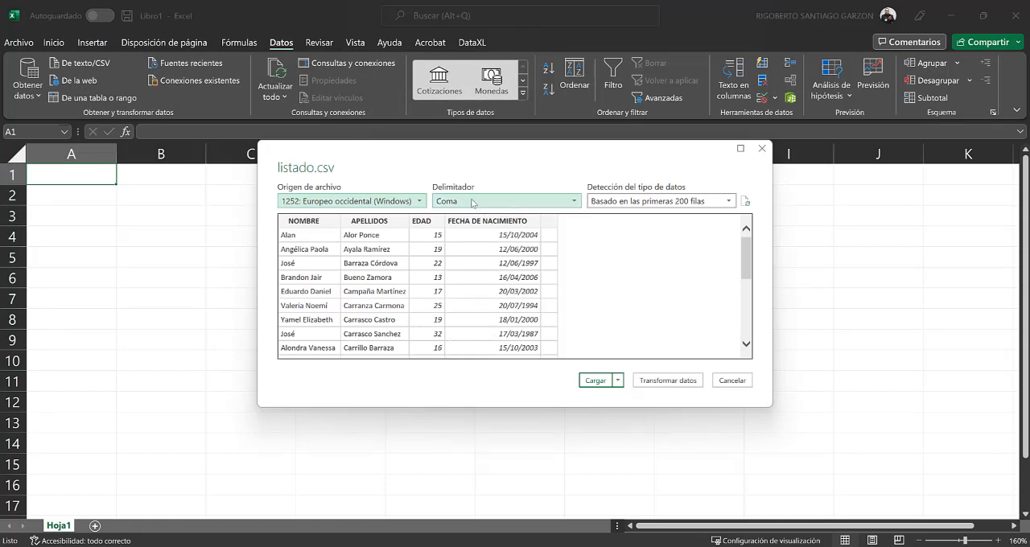
Step: Load the comma-delimited data as a table into the existing worksheet, starting at cell A1
left_click(575, 201)
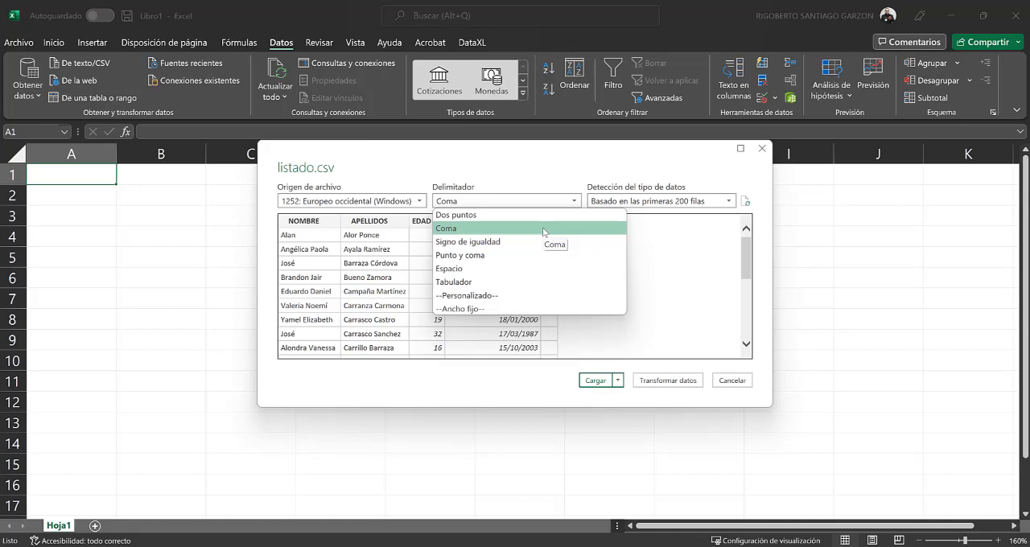
left_click(547, 202)
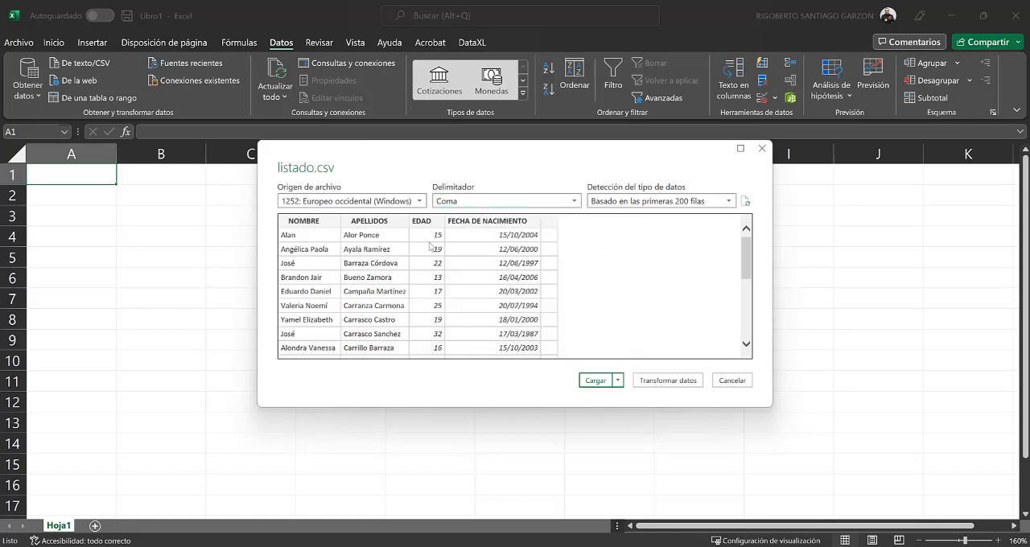
scroll(749, 298, "down", 1)
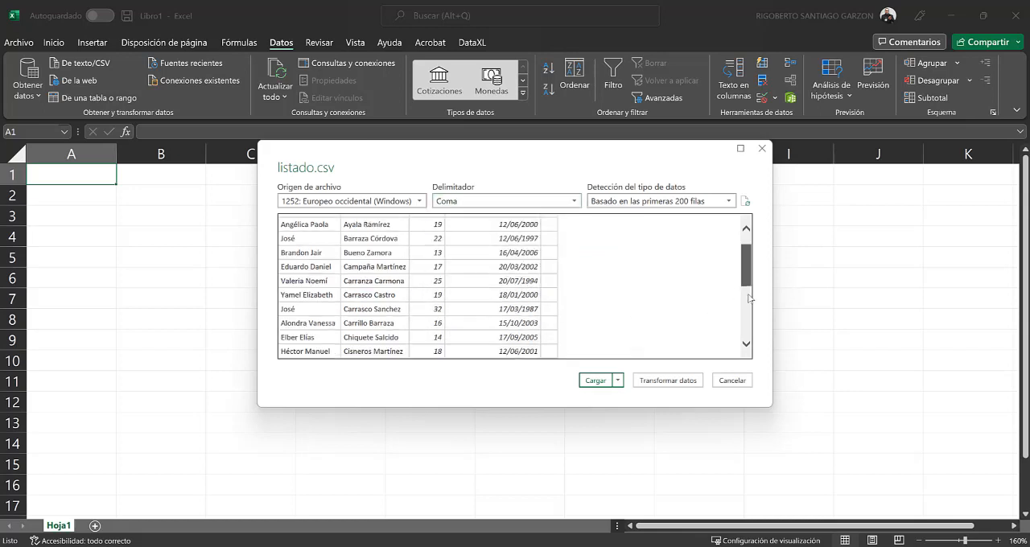
scroll(749, 298, "down", 3)
scroll(744, 258, "up", 5)
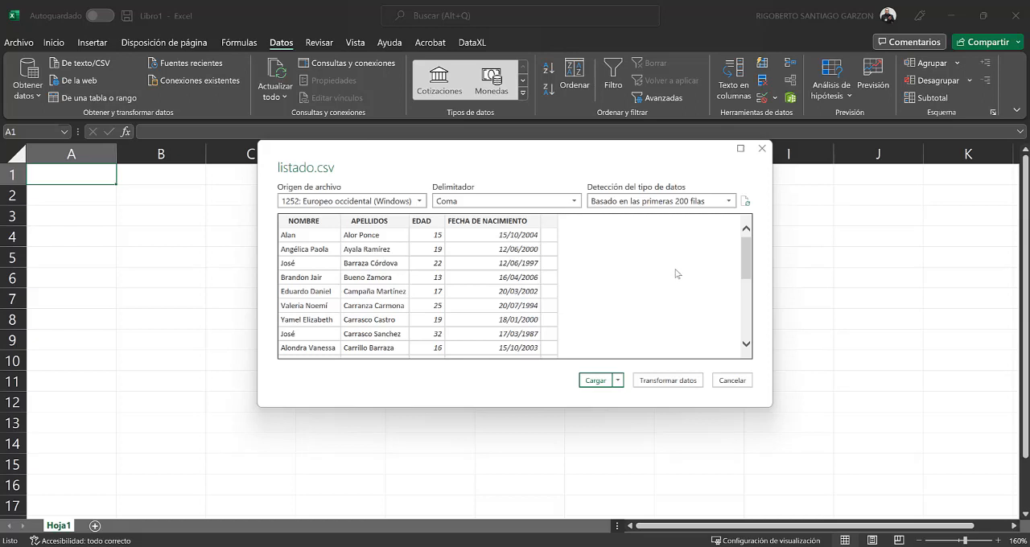
left_click(618, 380)
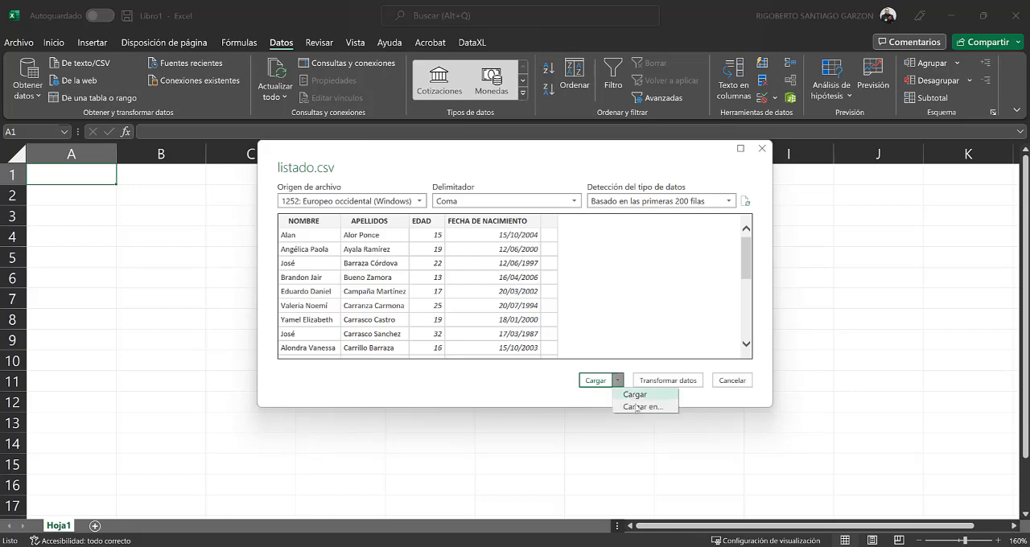
left_click(637, 407)
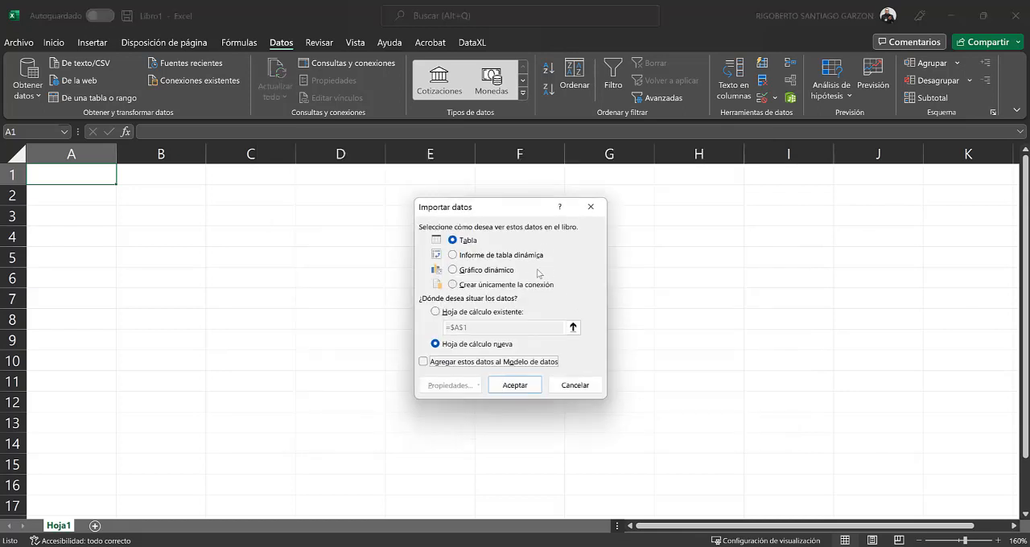
left_click(476, 312)
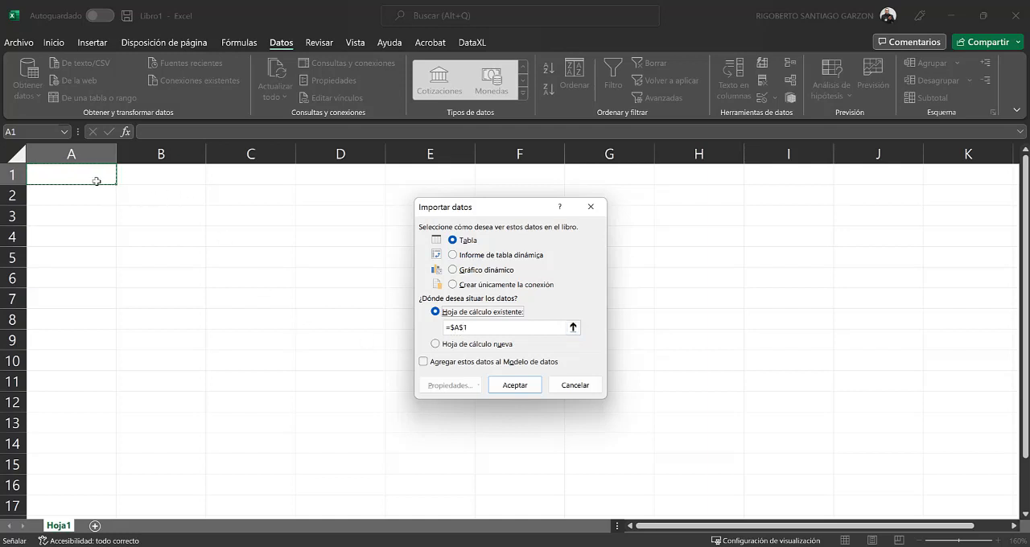
left_click(509, 387)
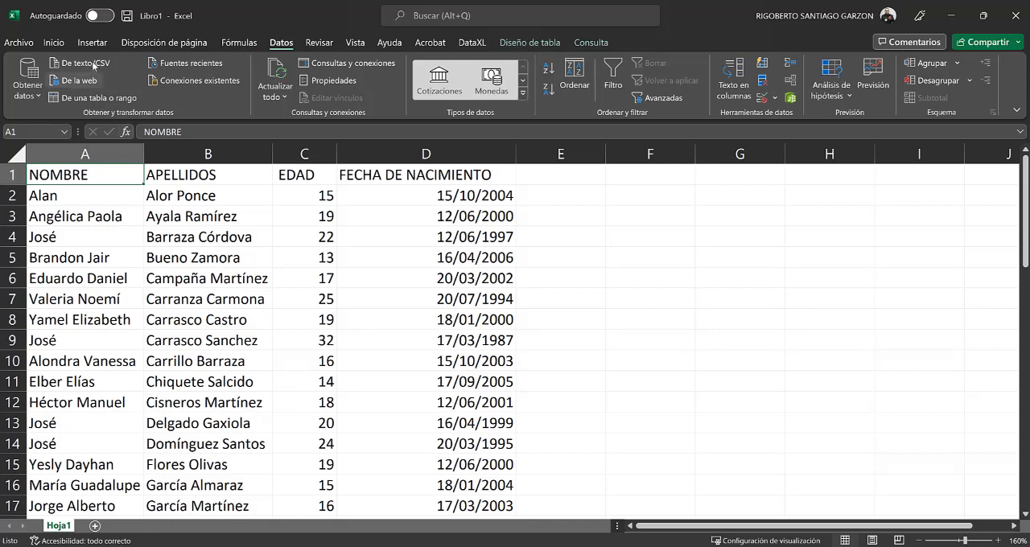
Step: Try splitting the APELLIDOS column with Text to Columns using only the space delimiter, replacing the adjacent data, and undo the split
left_click(53, 42)
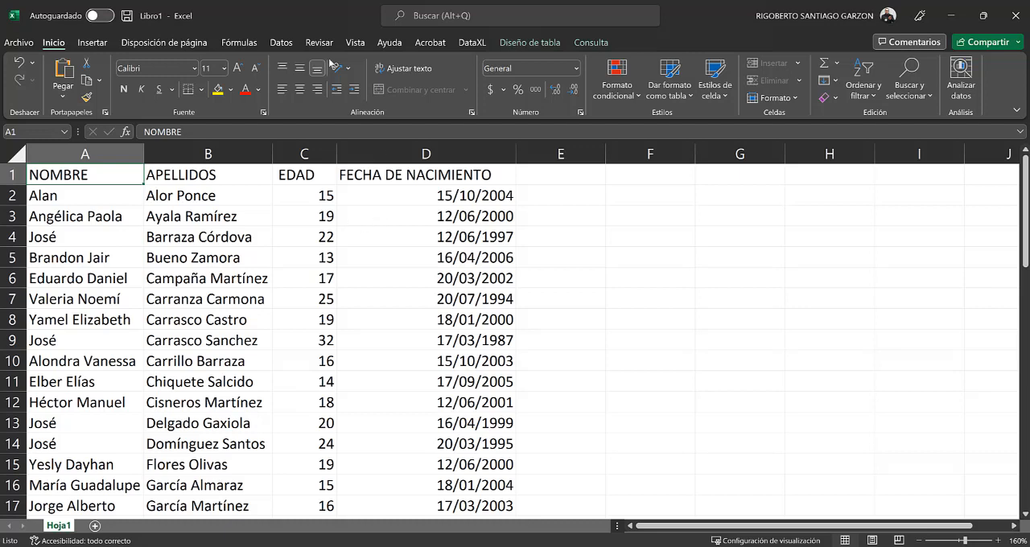
left_click(279, 44)
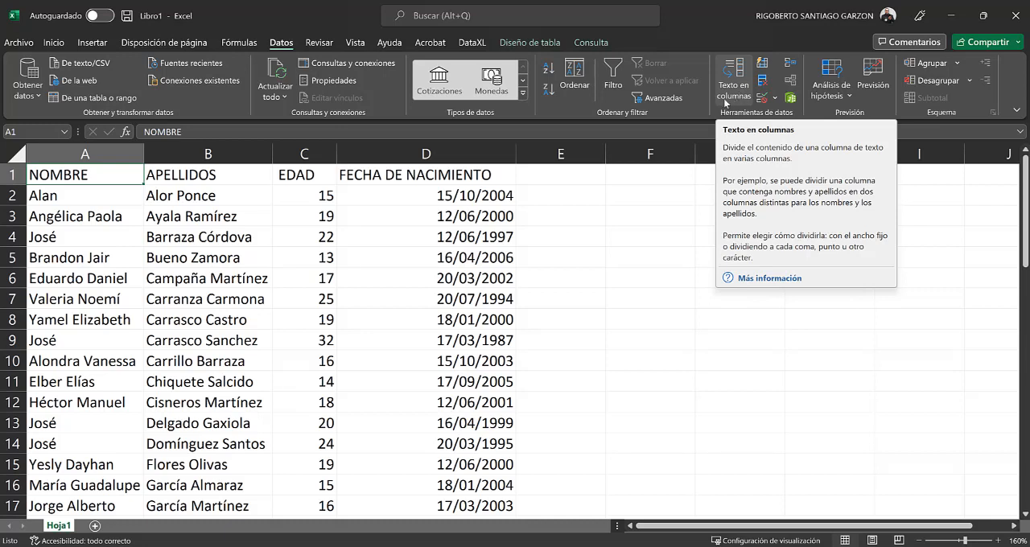
left_click(221, 155)
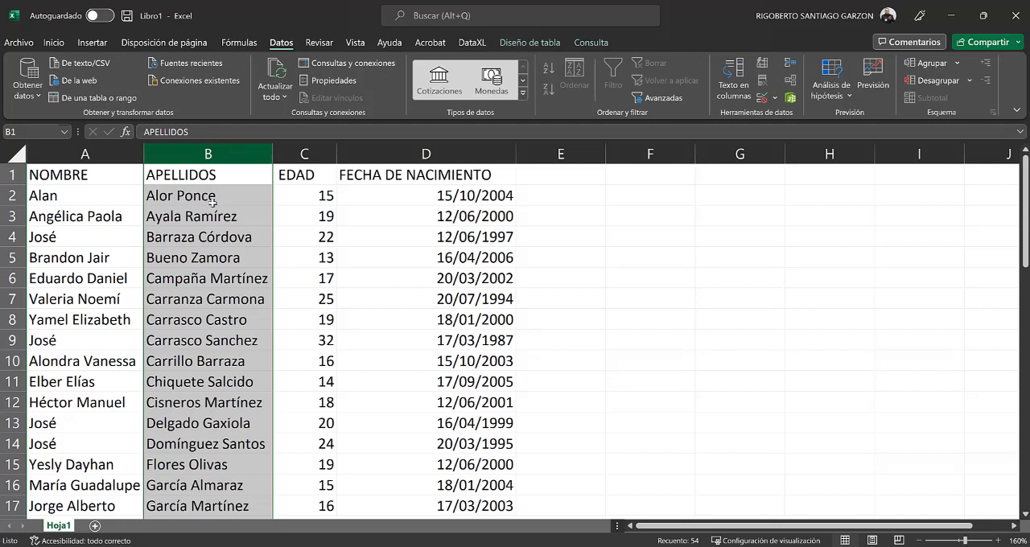
left_click(734, 88)
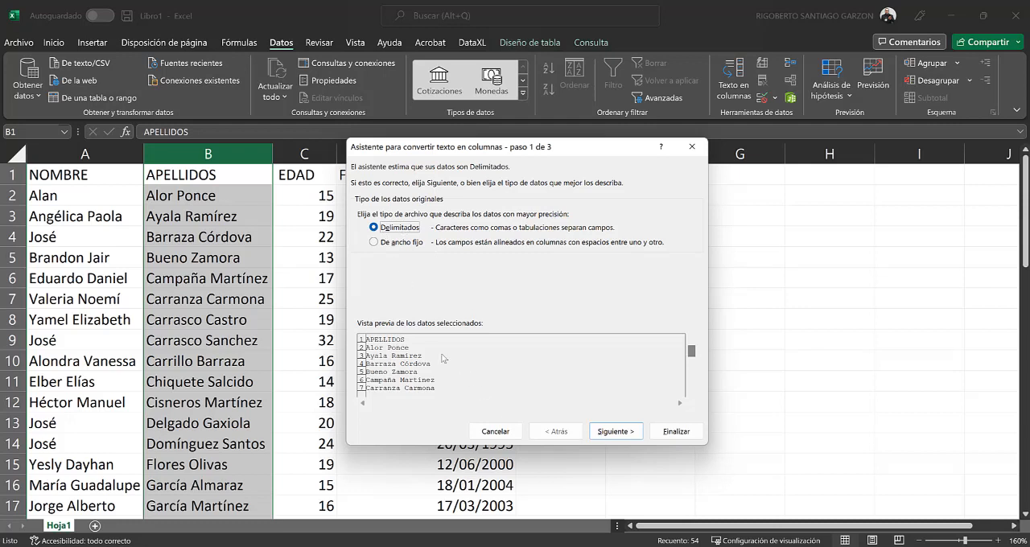
left_click(607, 429)
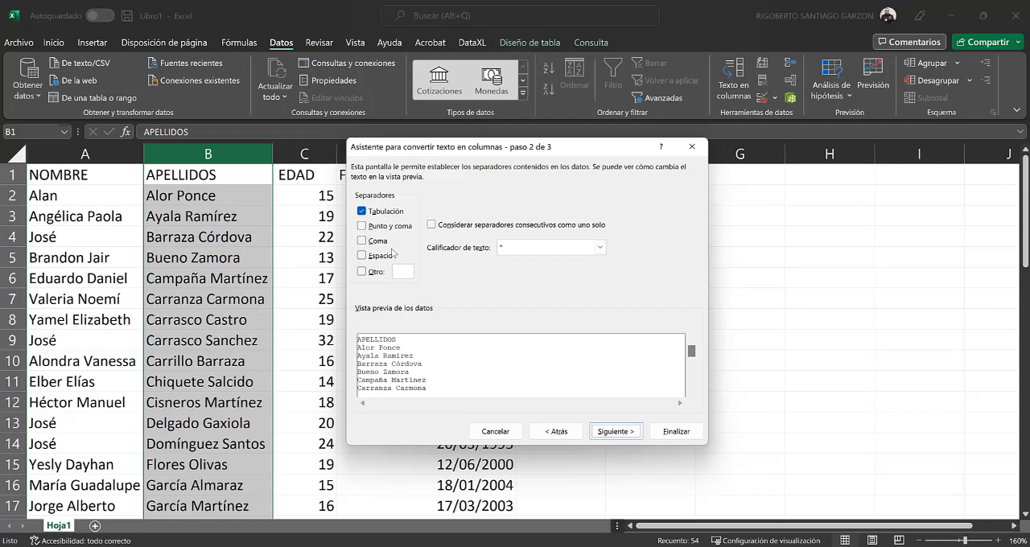
left_click(371, 213)
left_click(362, 256)
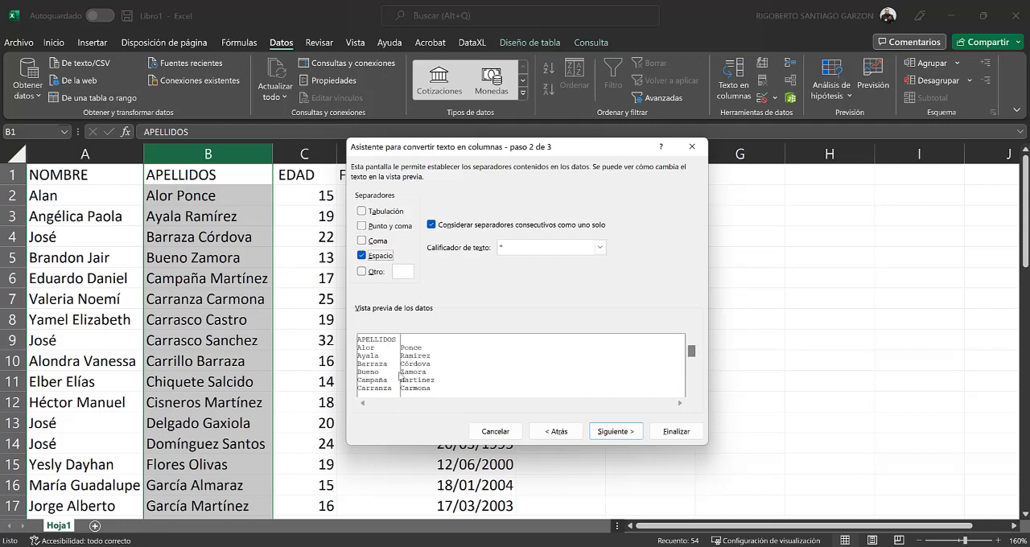
left_click(616, 433)
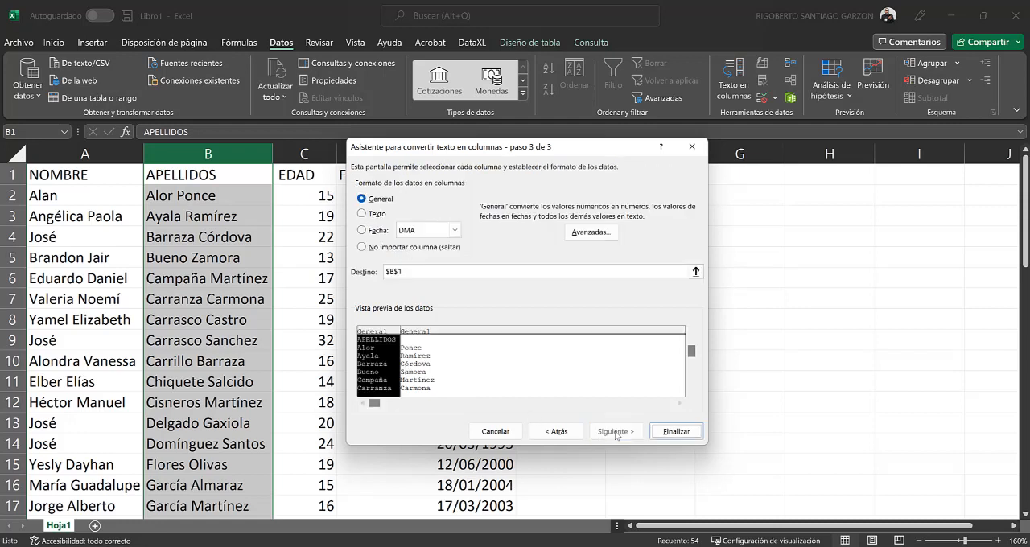
left_click(674, 432)
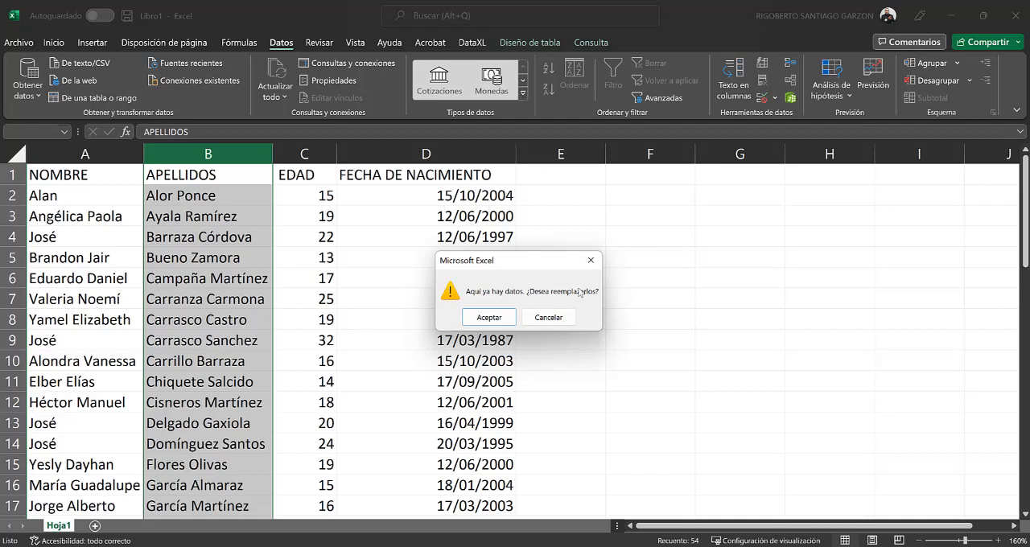
left_click(488, 318)
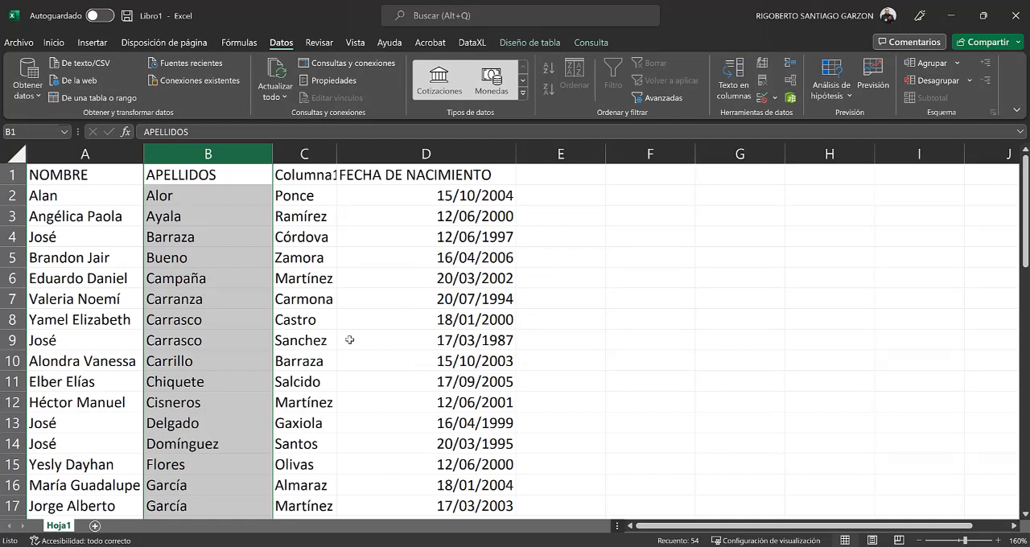
key("ctrl+z")
left_click(359, 326)
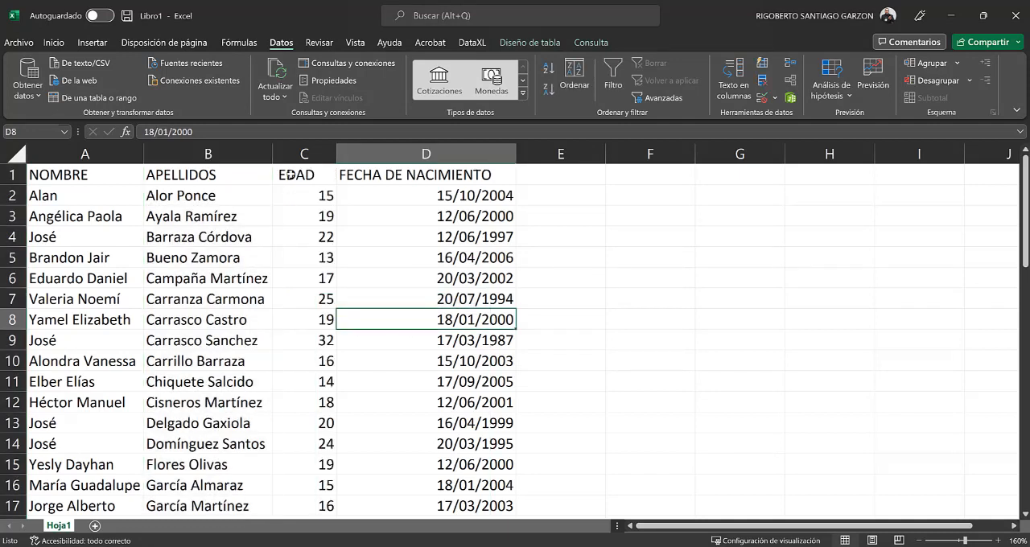
Step: Try inserting a single blank column before EDAD, and remove it again
left_click(290, 153)
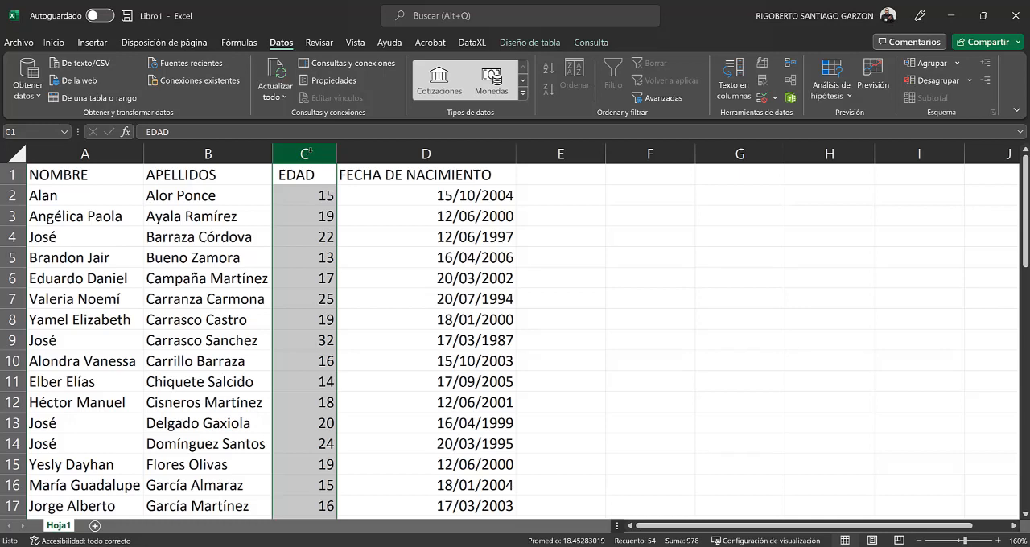
right_click(304, 153)
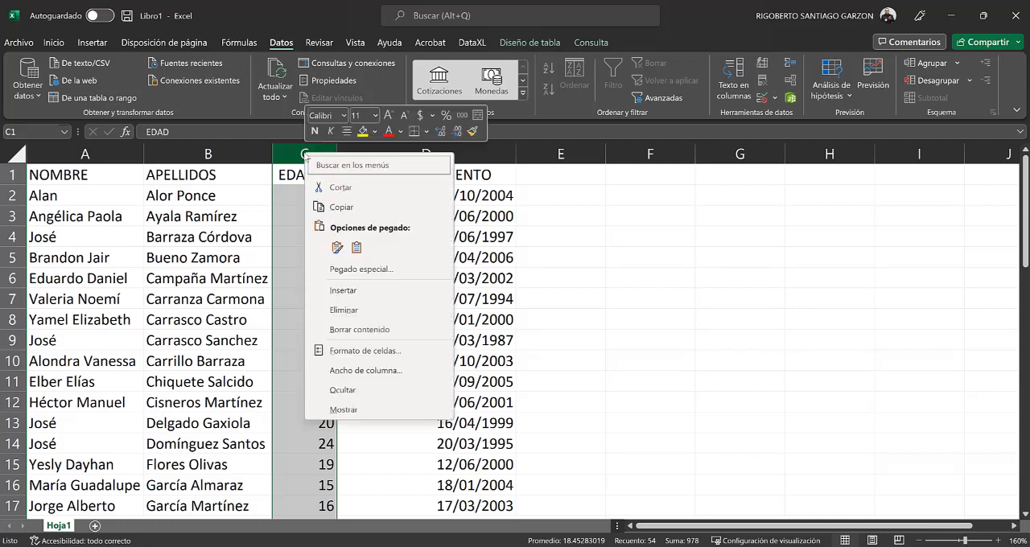
left_click(389, 294)
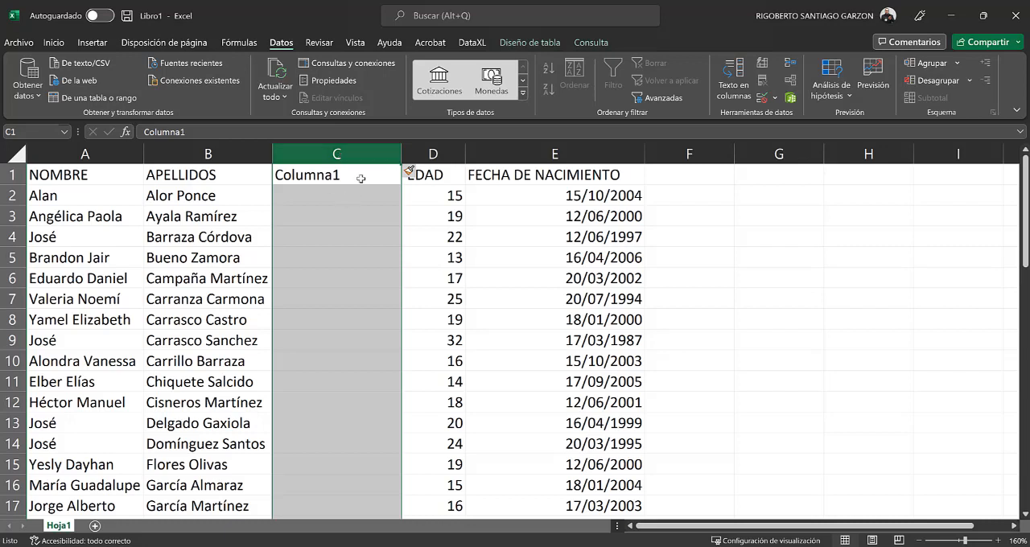
key("ctrl+minus")
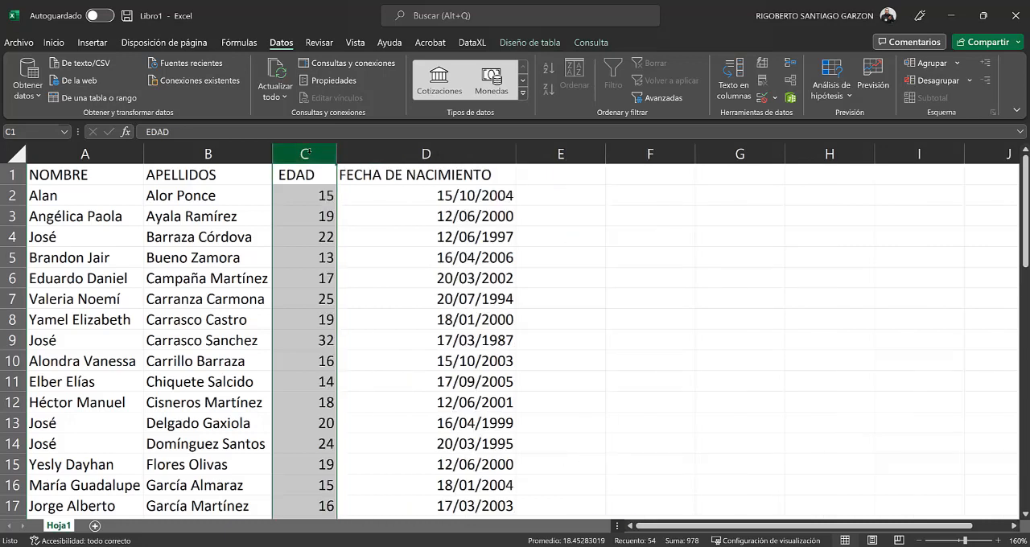
Step: Insert three blank columns between APELLIDOS and EDAD
left_click_drag(306, 151, 563, 153)
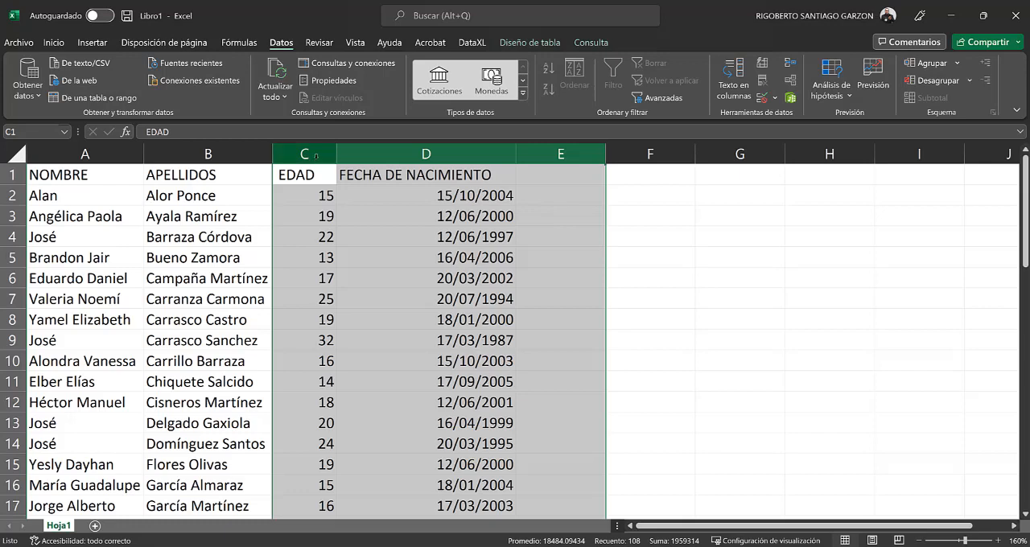
left_click_drag(317, 155, 555, 149)
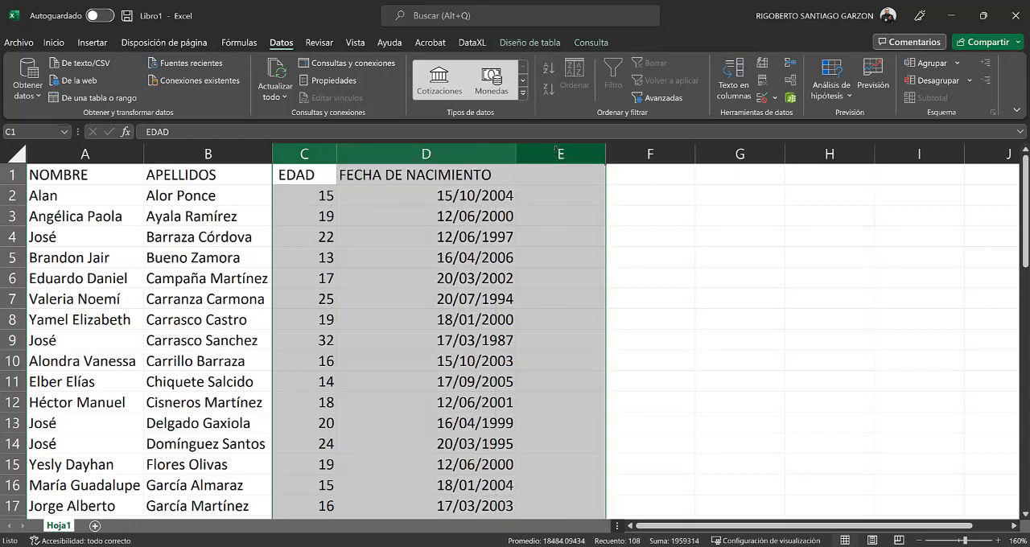
right_click(555, 151)
left_click(579, 282)
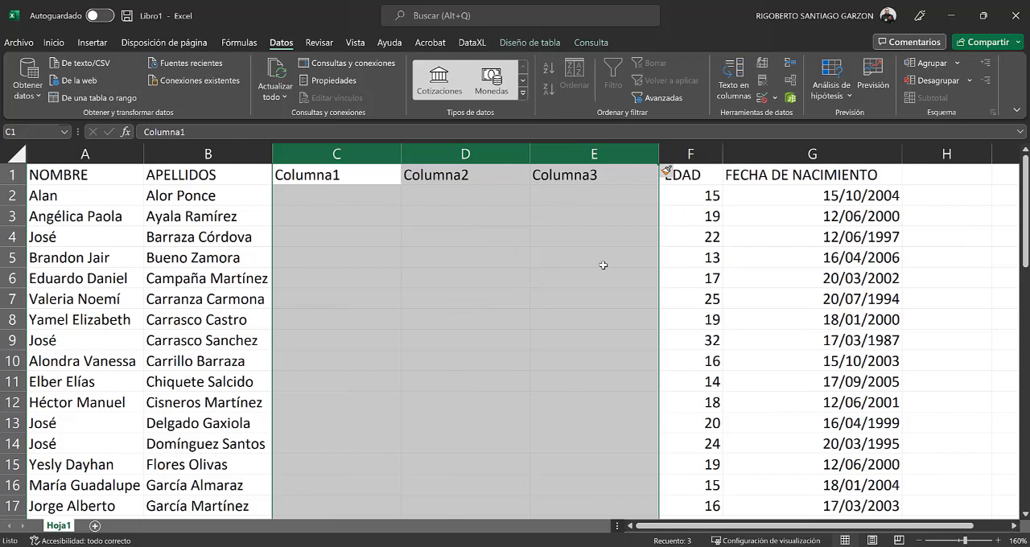
Step: Split the APELLIDOS column with Text to Columns using the space delimiter, accepting replacement of the data in the adjacent column
left_click(220, 154)
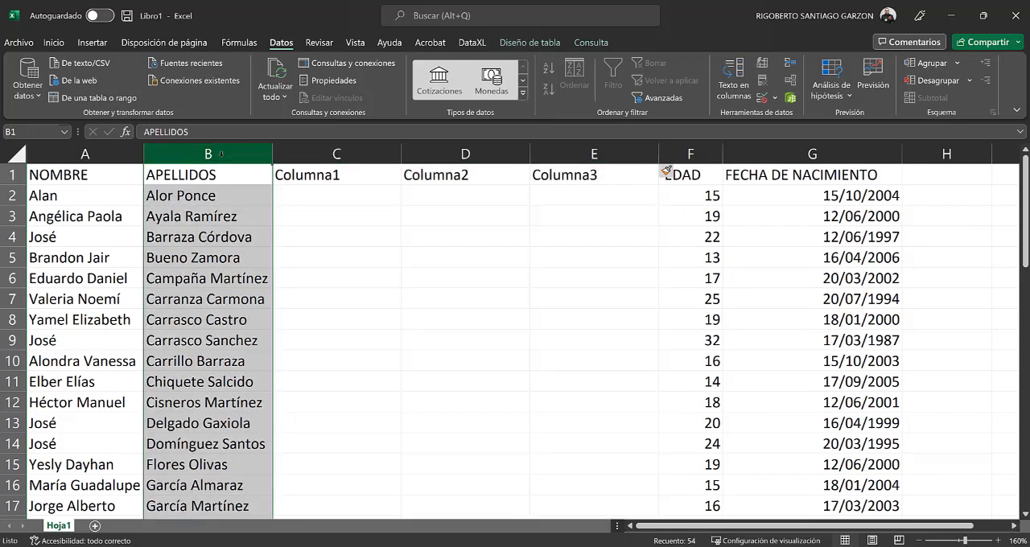
left_click(730, 95)
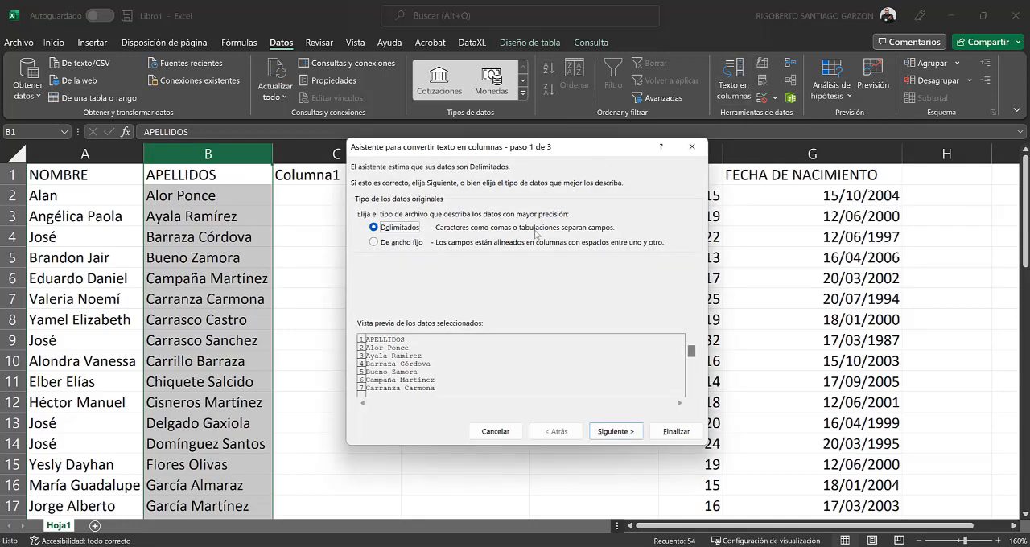
left_click(616, 432)
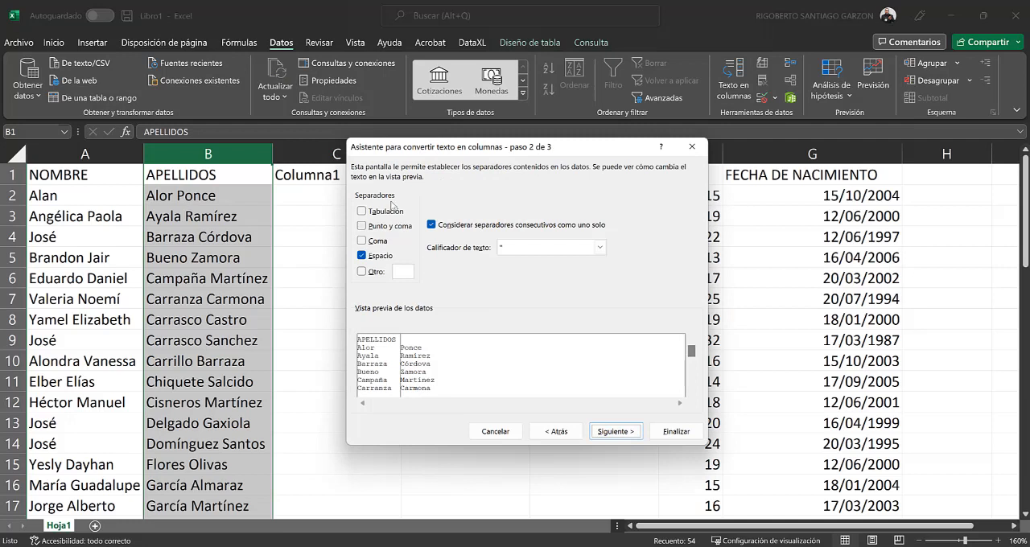
left_click(629, 432)
left_click(657, 434)
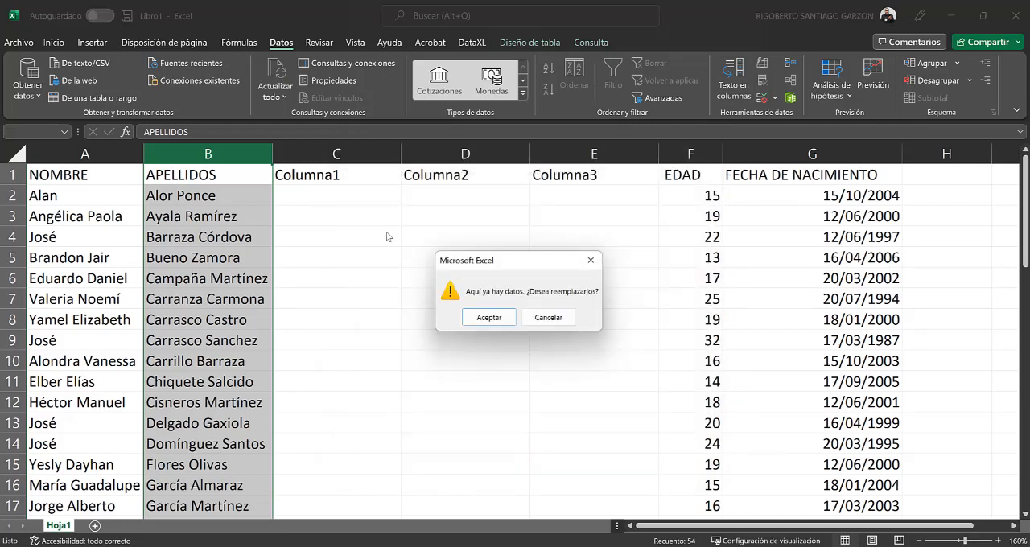
left_click(489, 318)
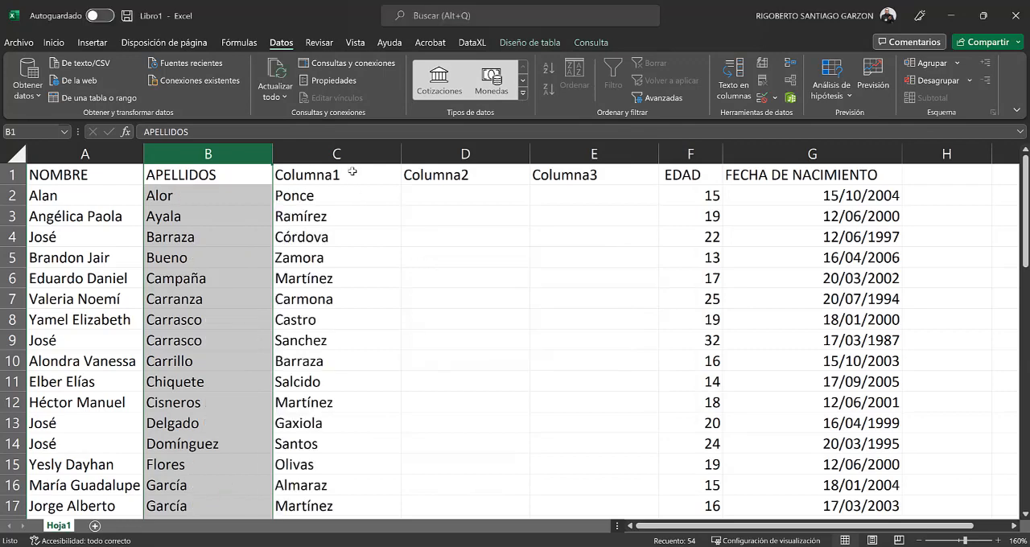
Step: Delete the two unused columns Columna2 and Columna3
left_click_drag(488, 161, 593, 152)
right_click(592, 154)
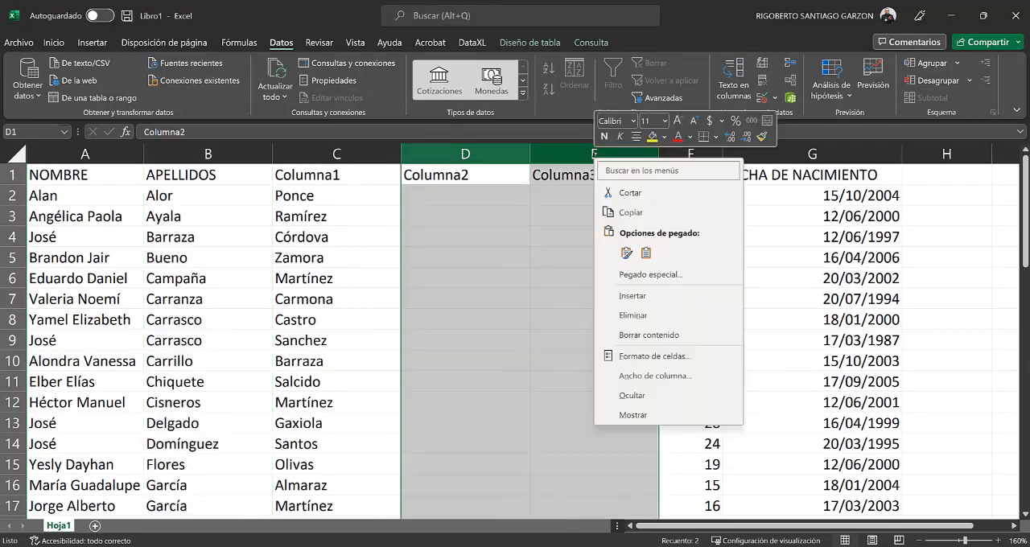
left_click(635, 315)
Step: Rename the two surname headers APELLIDO PATERNO and APELLIDO MATERNO, and widen both columns to fit them
left_click(236, 174)
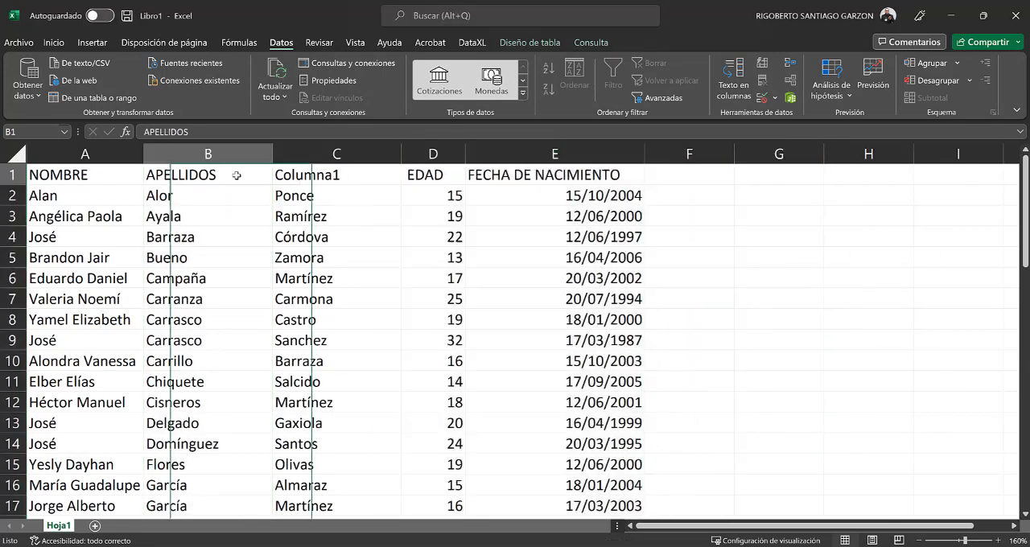
key("BackSpace")
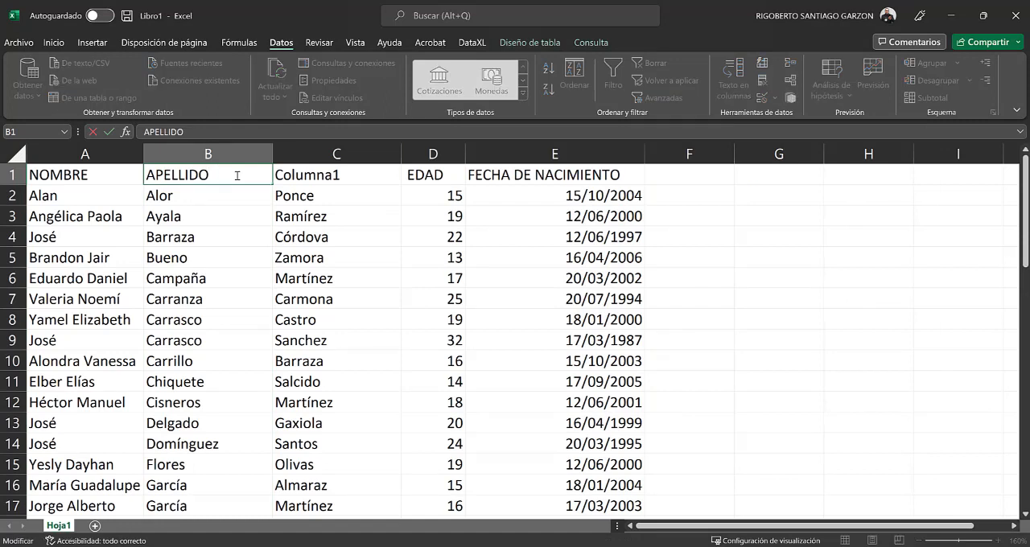
type("PATERNO")
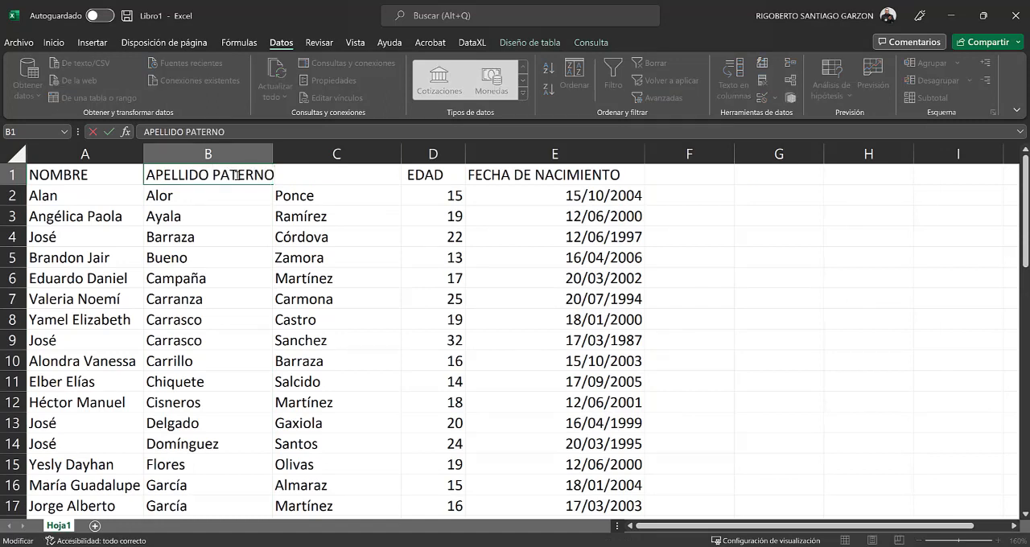
key("Tab")
type("APEL")
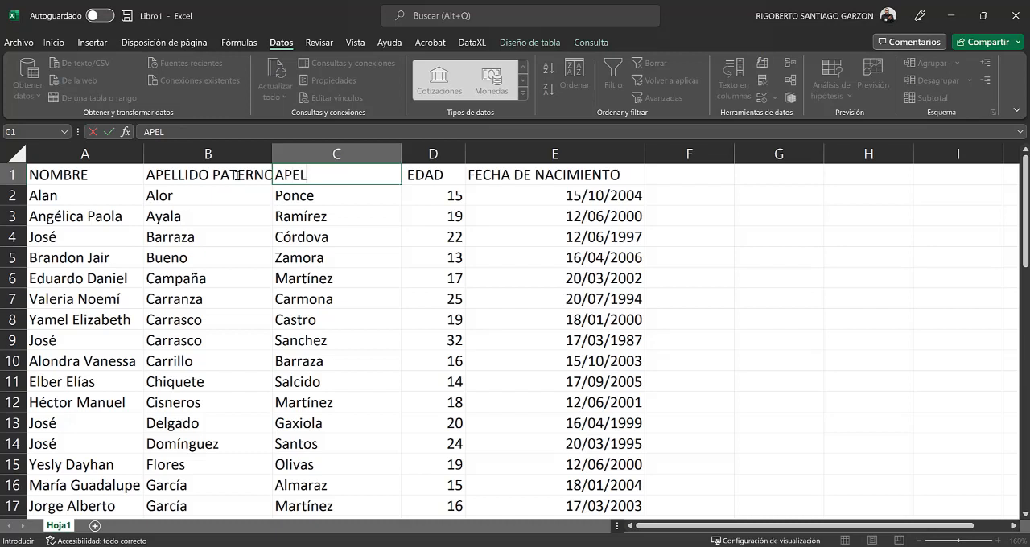
type("LIDO MATERNO")
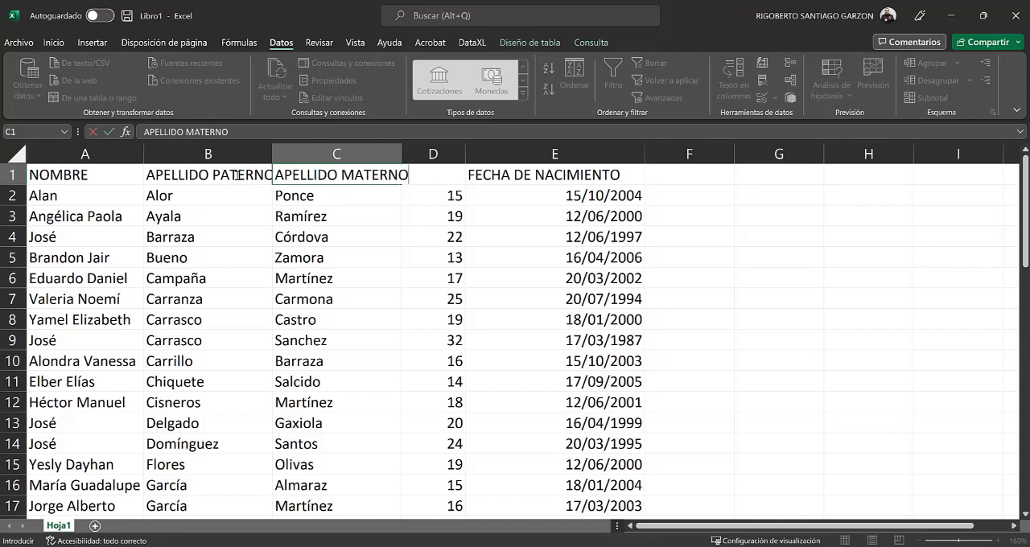
key("Return")
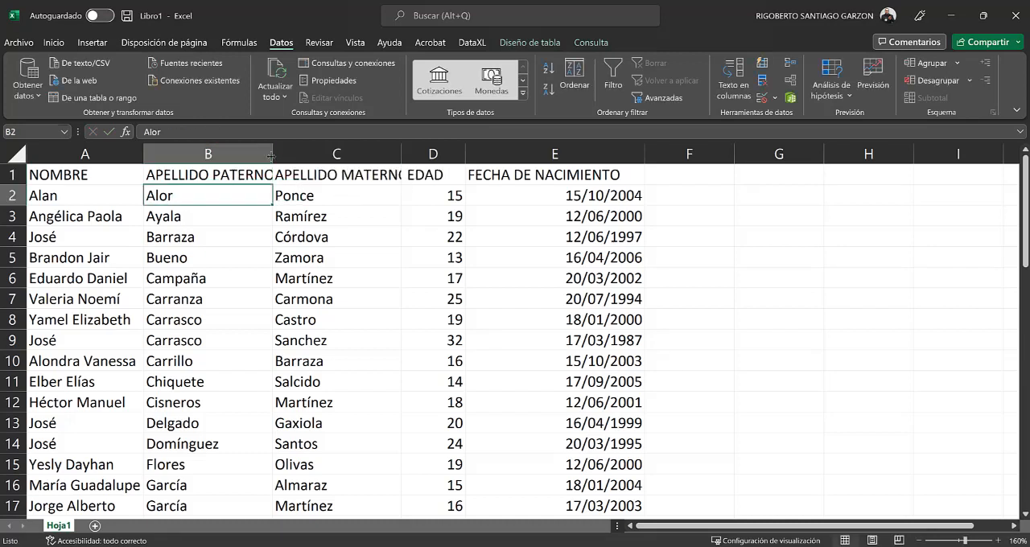
left_click_drag(272, 155, 279, 155)
double_click(407, 154)
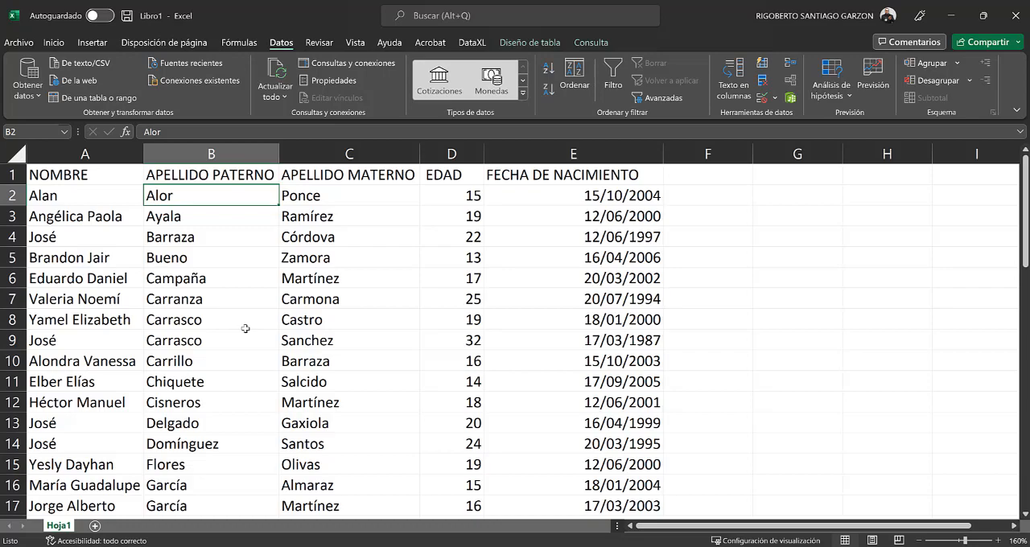
Step: Review the table from its NOMBRE header to its last date entry to identify the first and last cells of the data range
scroll(245, 329, "down", 9)
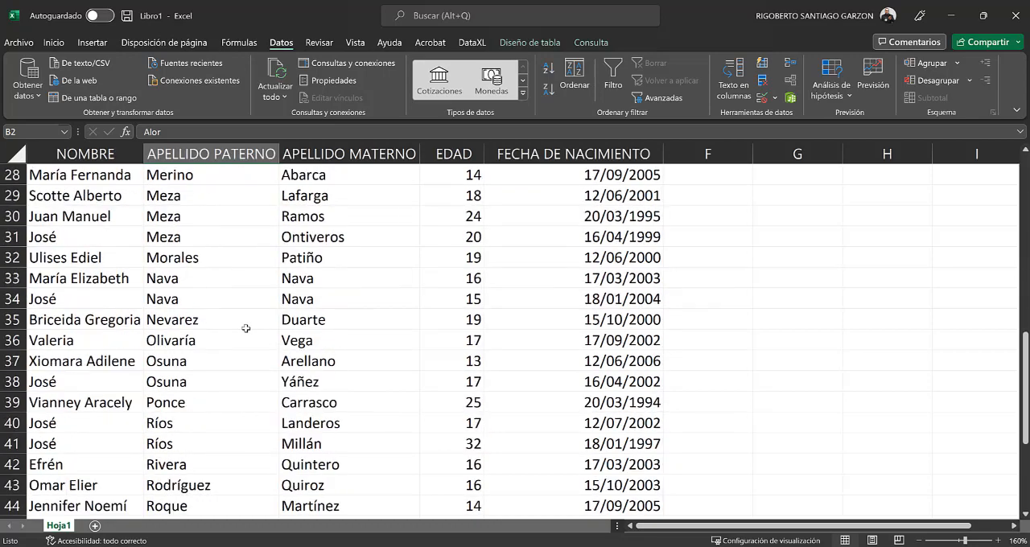
scroll(246, 328, "down", 5)
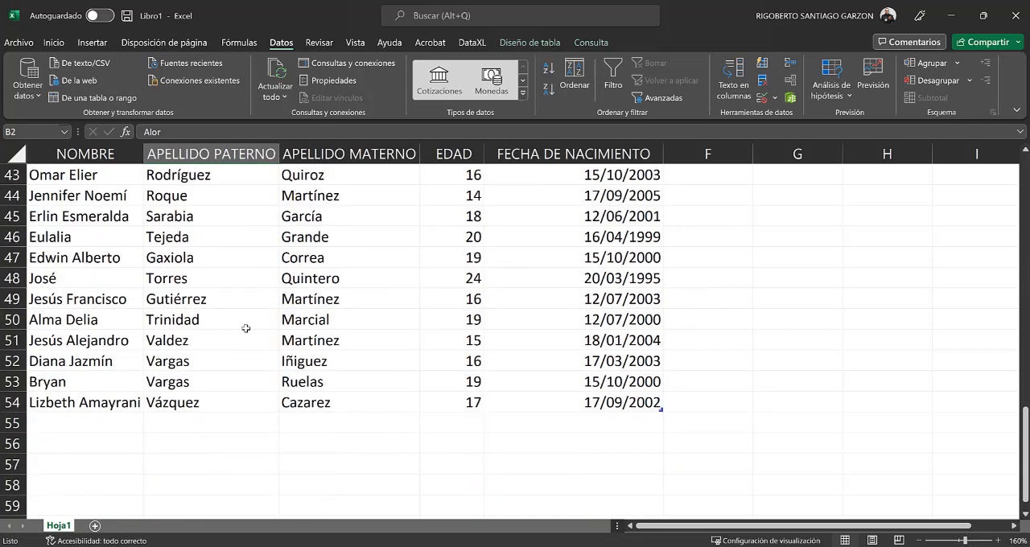
scroll(245, 328, "up", 14)
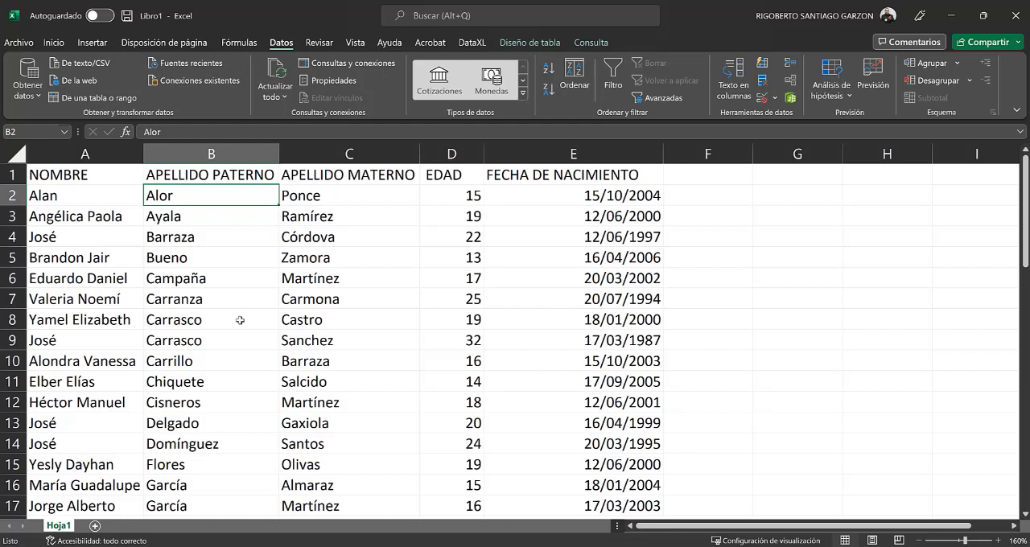
left_click(93, 178)
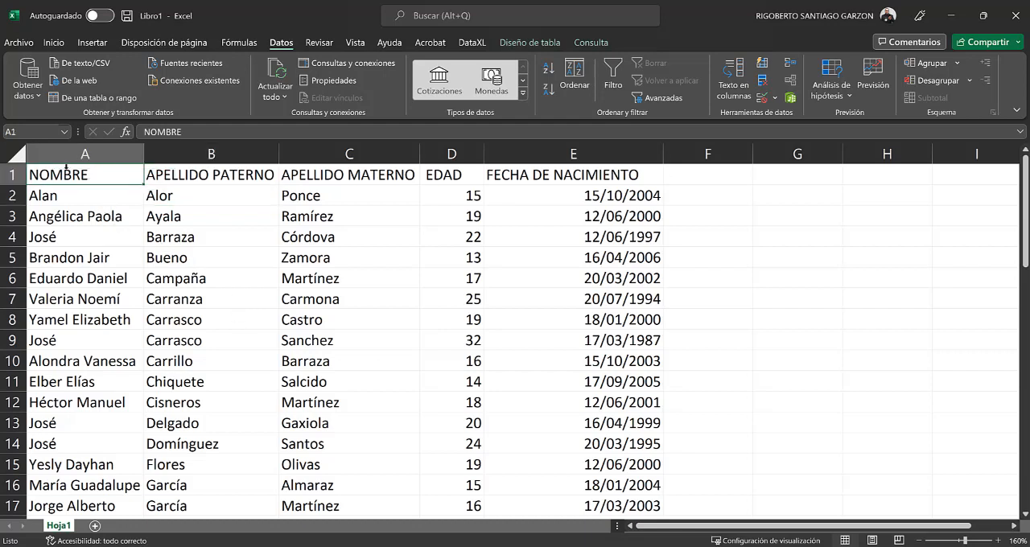
scroll(580, 351, "down", 16)
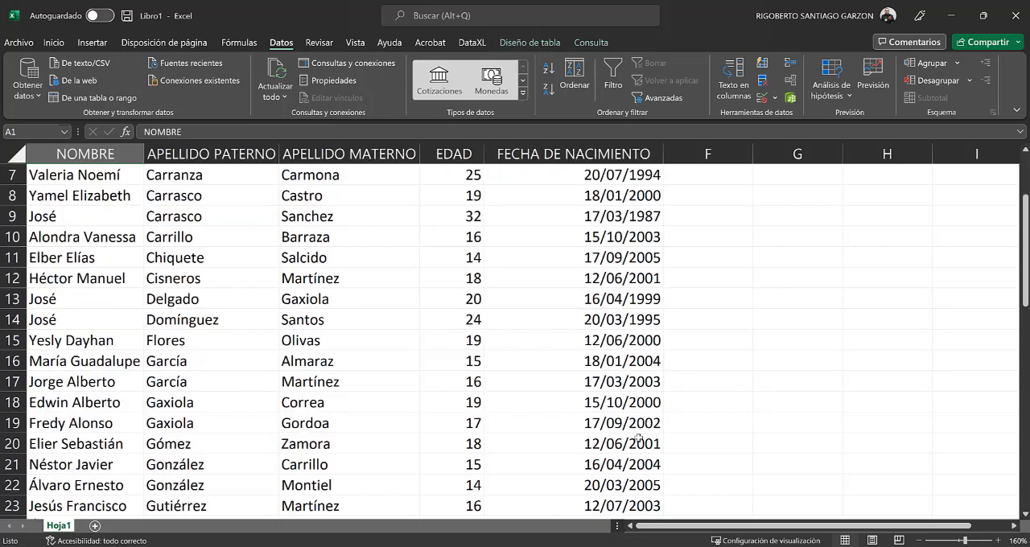
left_click(606, 279)
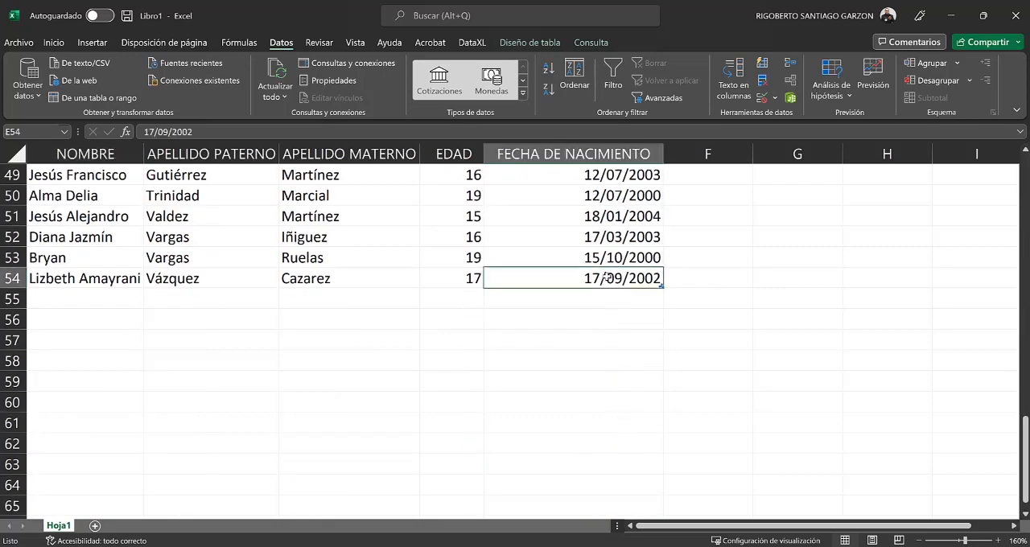
scroll(633, 375, "up", 16)
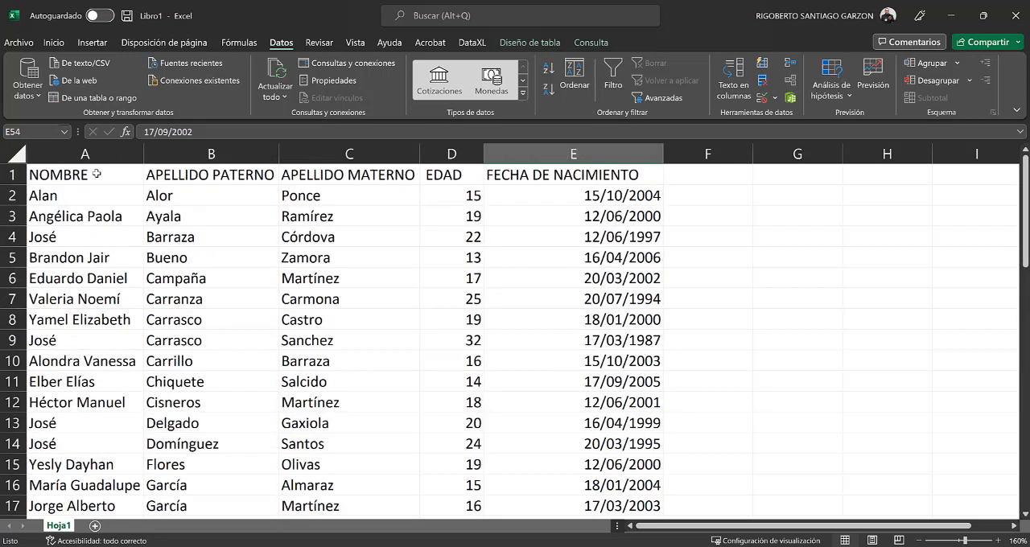
left_click(97, 174)
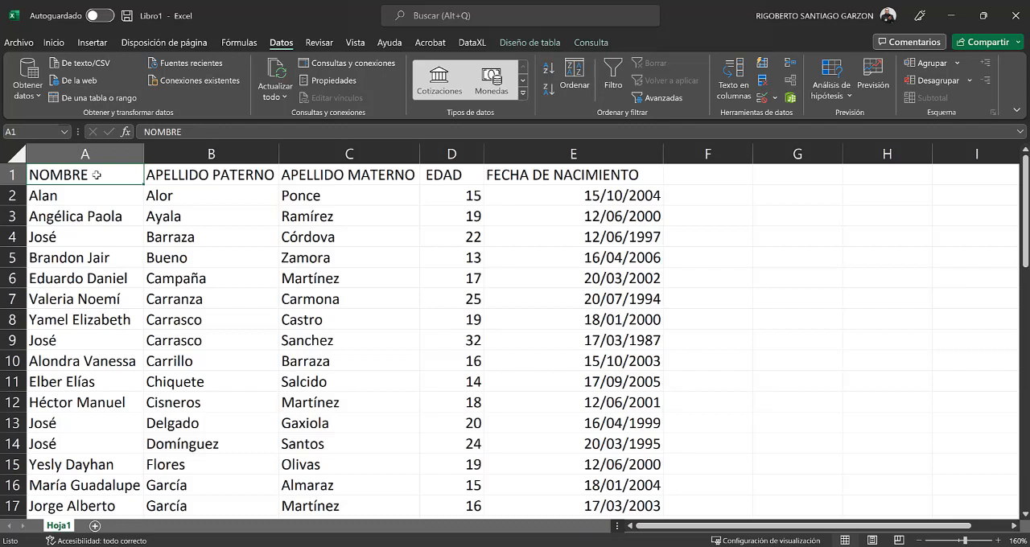
Step: Remove duplicate rows from the range A1:E54, treating the first row as headers and comparing all five columns
left_click(40, 130)
type("A1:E54")
key("Return")
scroll(684, 336, "down", 8)
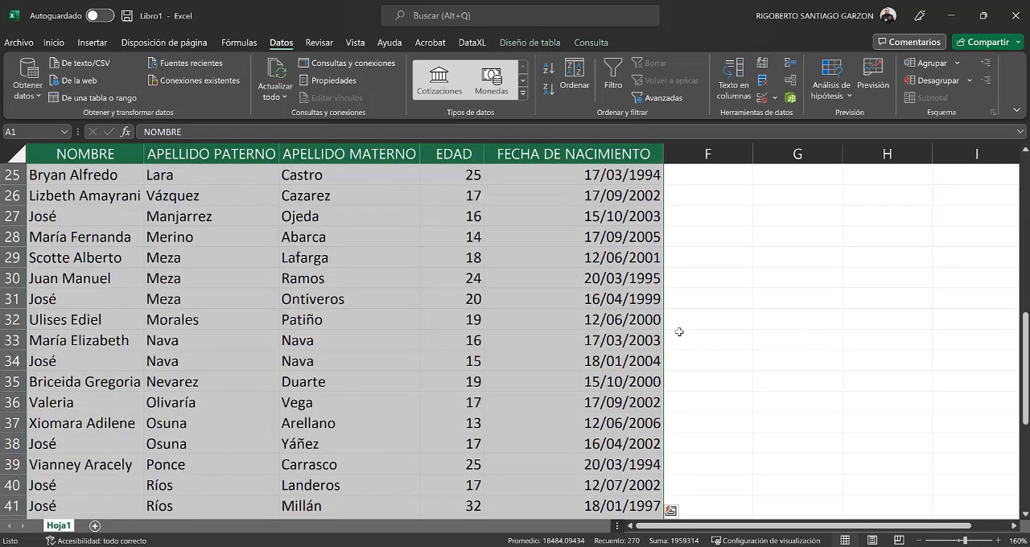
scroll(679, 331, "down", 9)
scroll(620, 324, "up", 3)
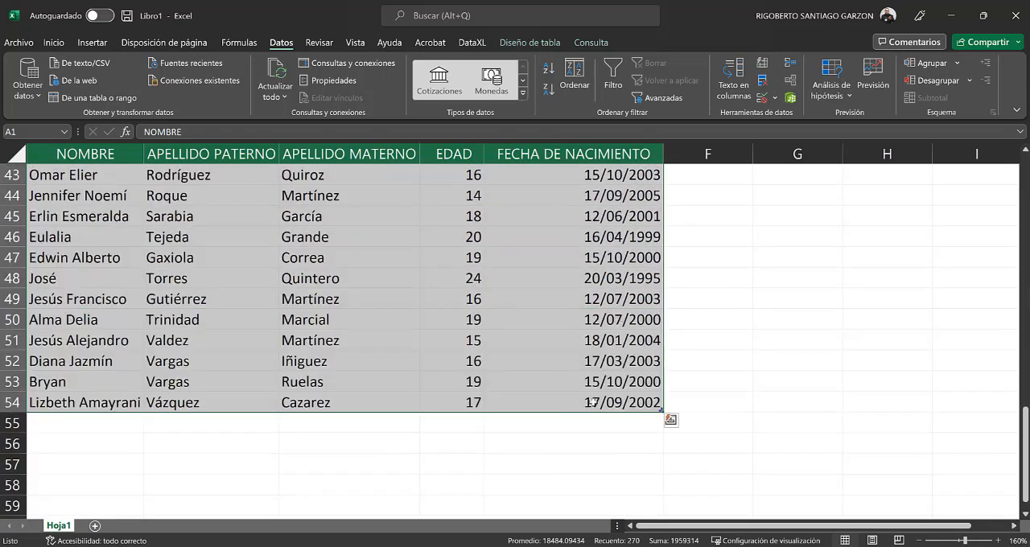
scroll(591, 403, "up", 14)
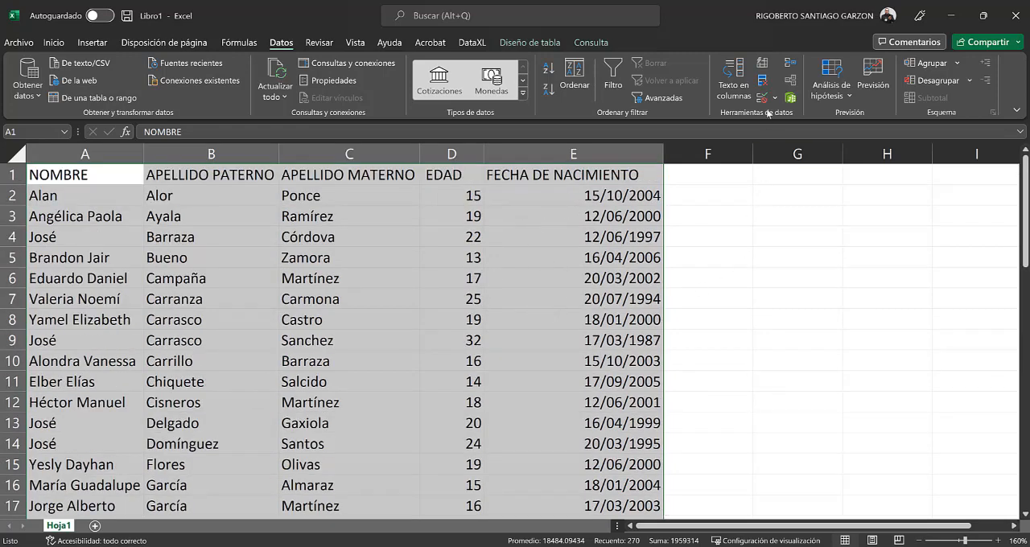
left_click(763, 82)
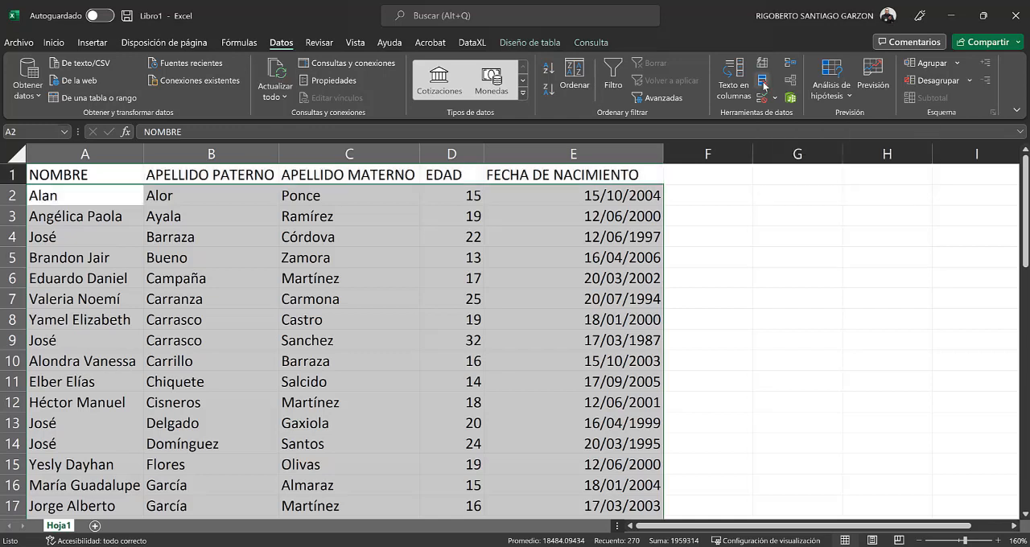
left_click_drag(490, 205, 474, 188)
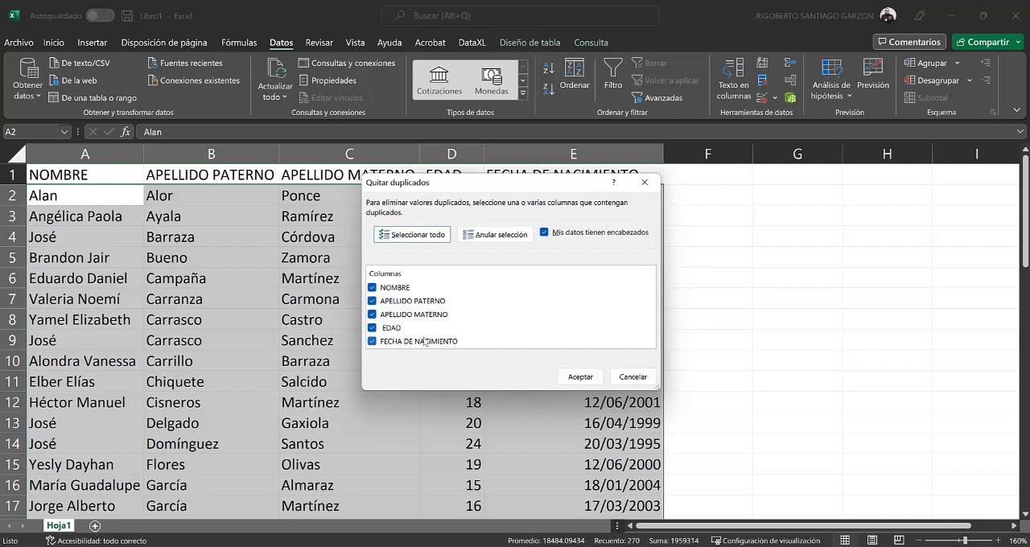
left_click(580, 378)
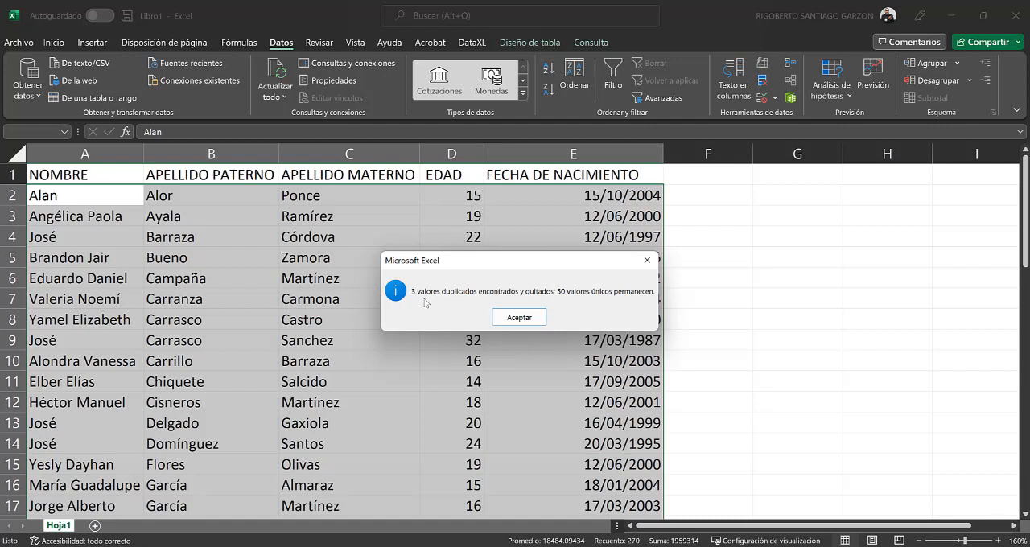
left_click(519, 317)
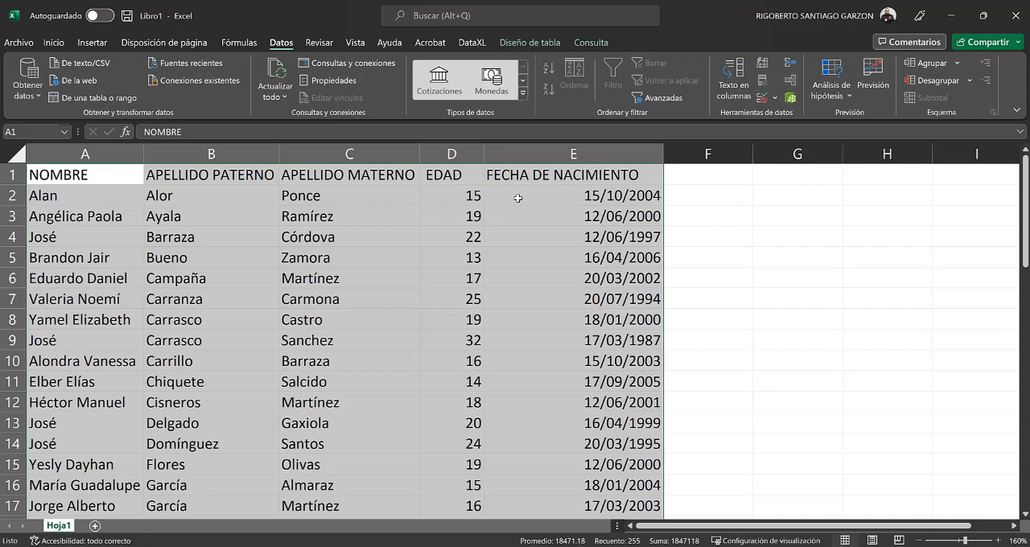
Step: Format the EDAD column with the Número category and 0 decimal places
left_click(489, 209)
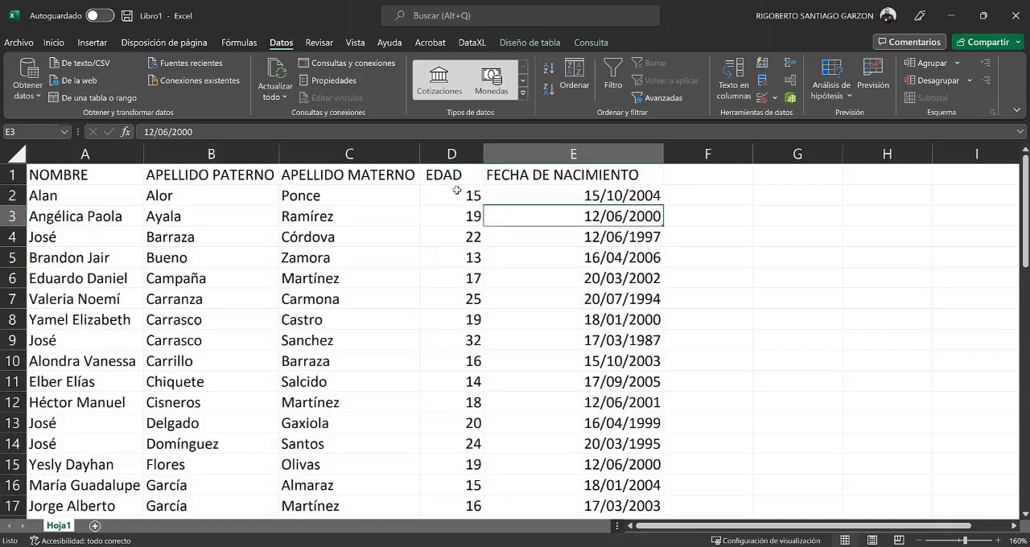
left_click(453, 153)
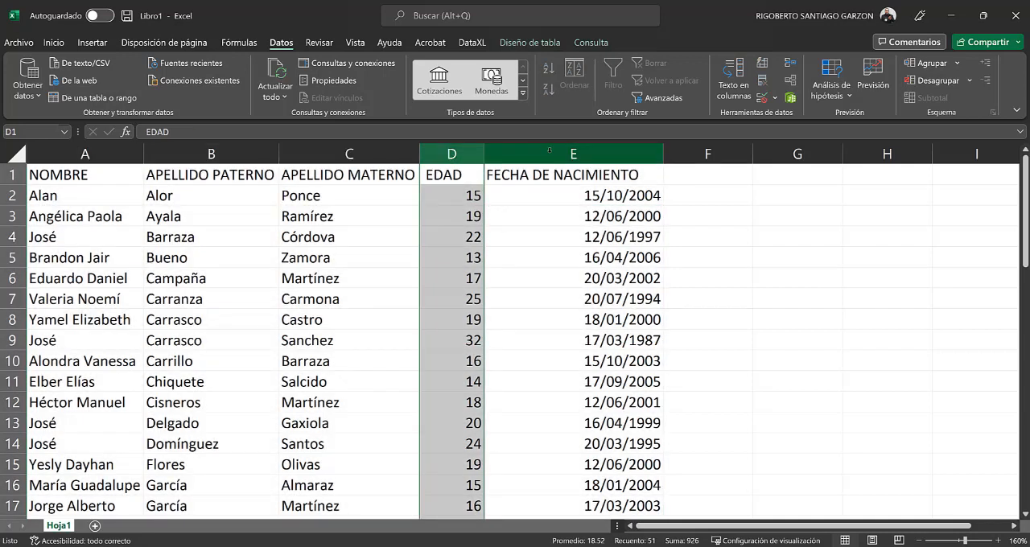
left_click(549, 153)
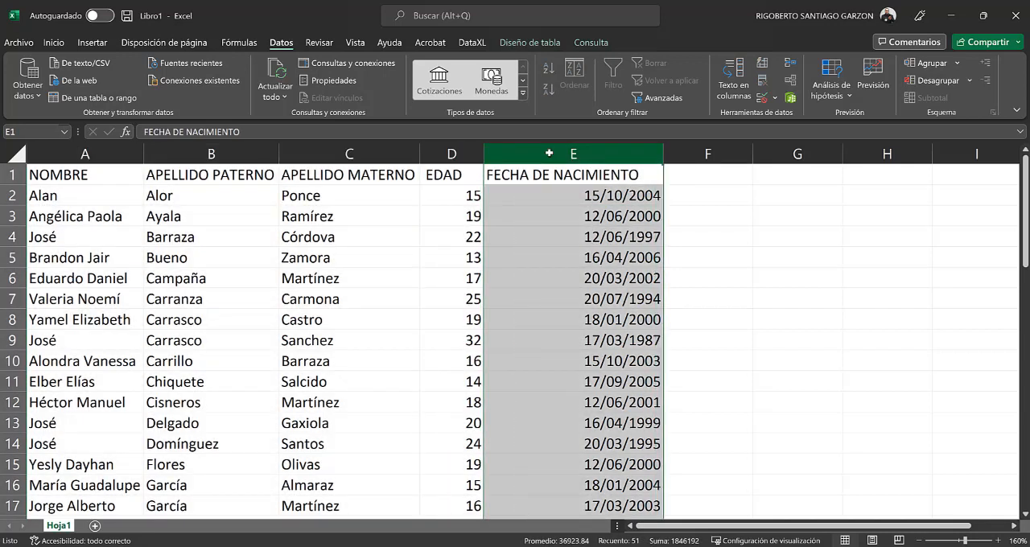
left_click(447, 153)
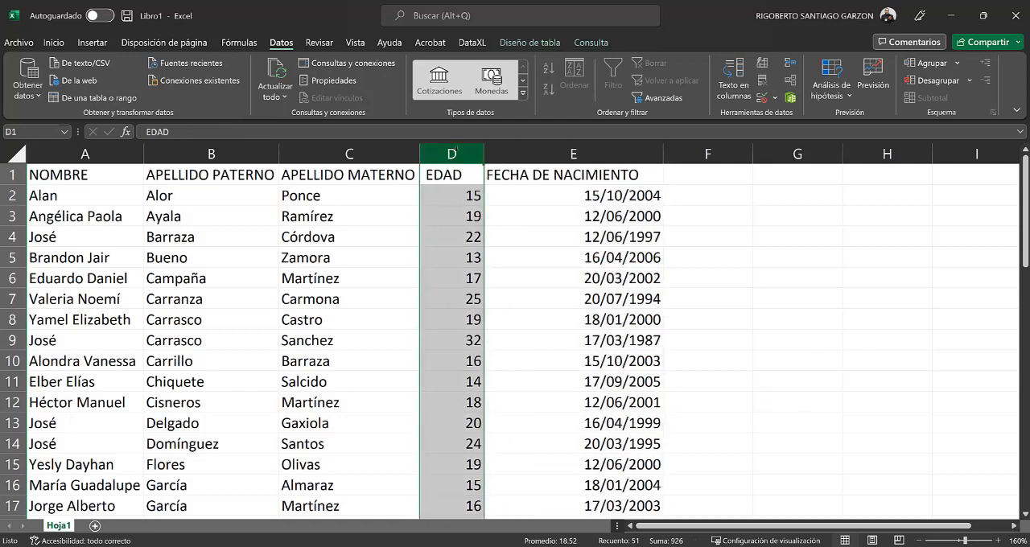
left_click(58, 45)
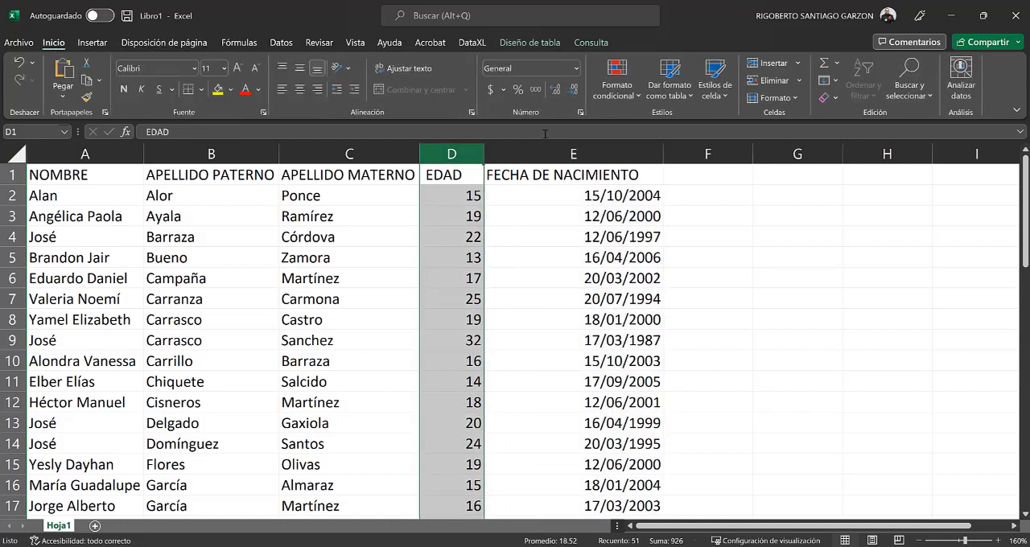
left_click(580, 114)
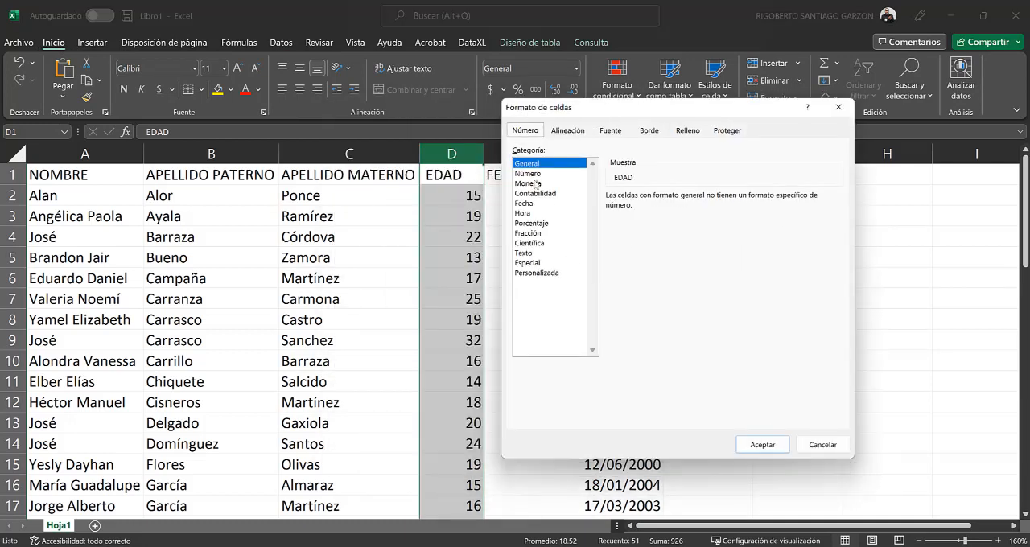
left_click(534, 176)
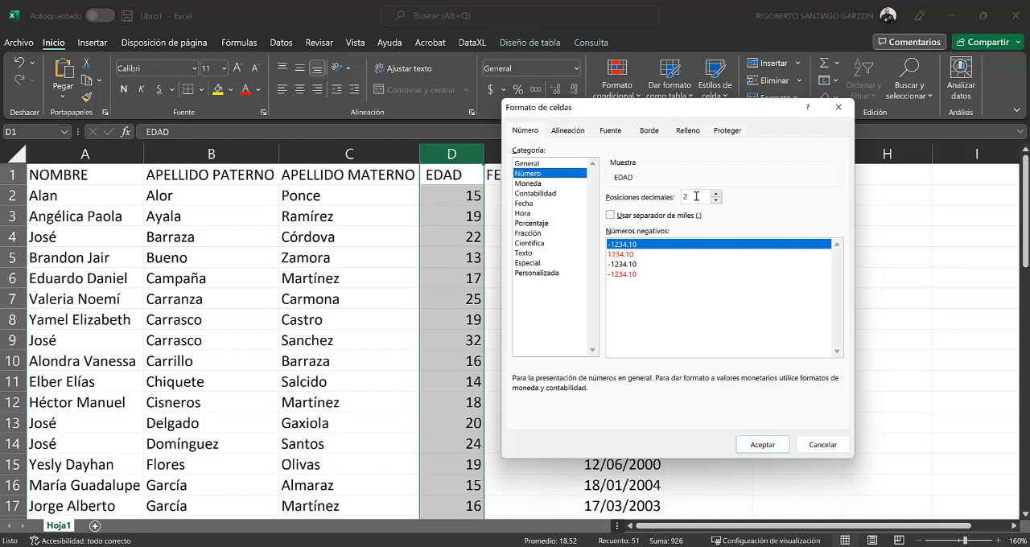
double_click(682, 197)
type("0")
left_click(762, 445)
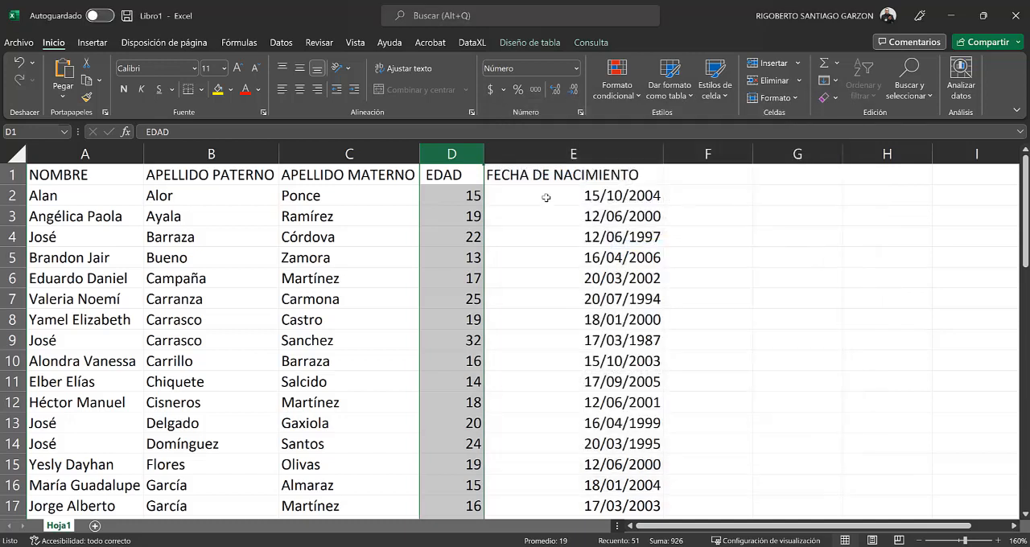
Step: Format the FECHA DE NACIMIENTO column as Fecha with the long type "14 de marzo de 2012"
left_click(530, 152)
key("ctrl+1")
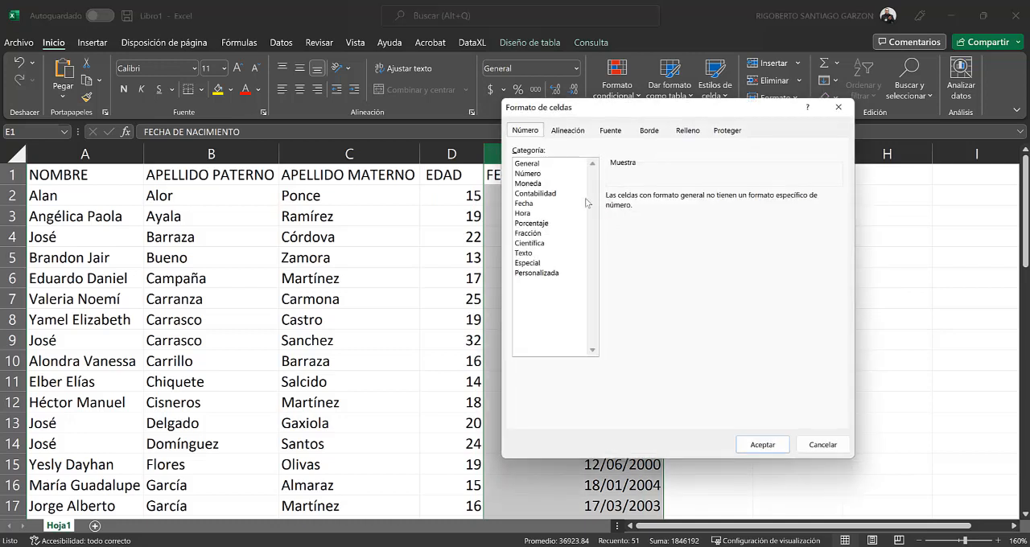
left_click(524, 203)
left_click_drag(834, 222, 839, 252)
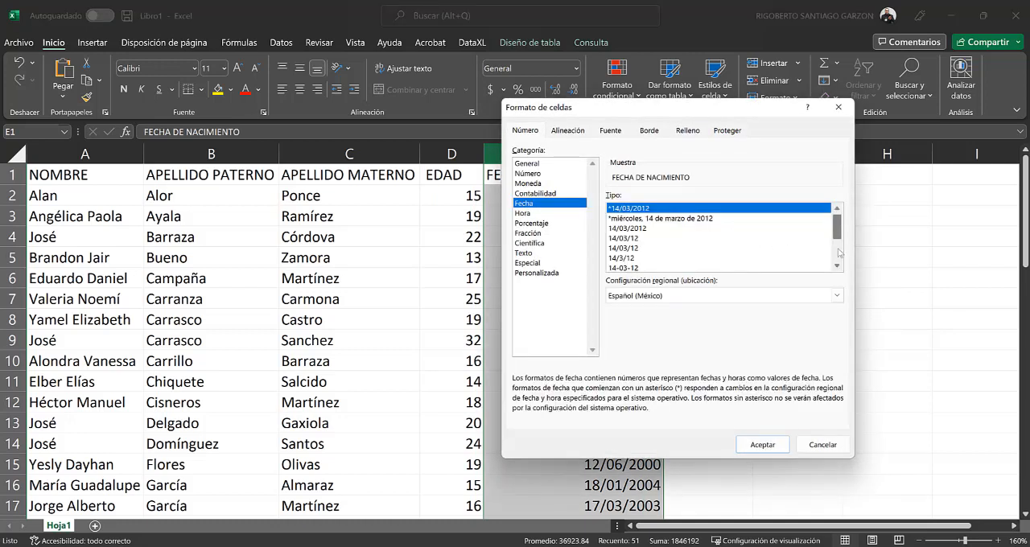
left_click(671, 258)
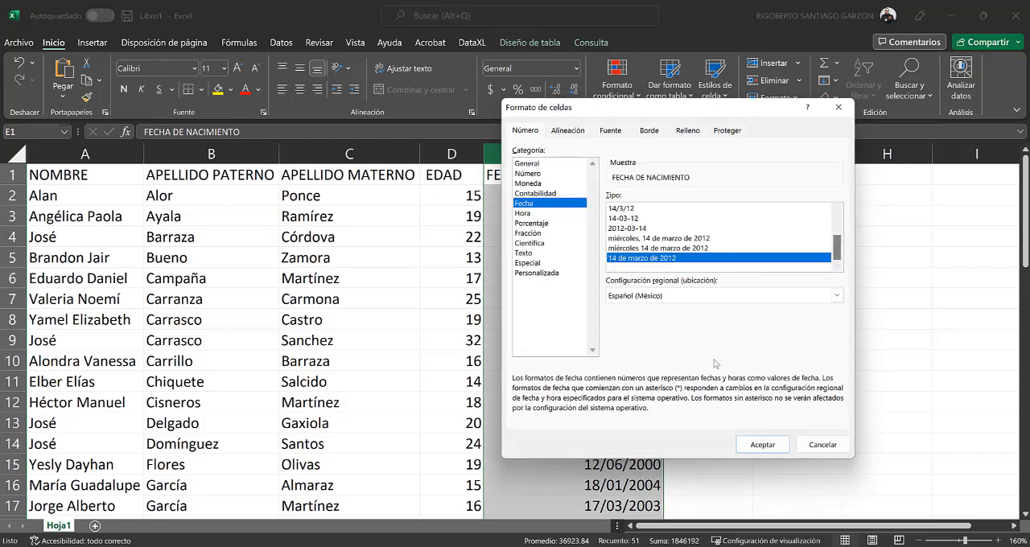
left_click(762, 444)
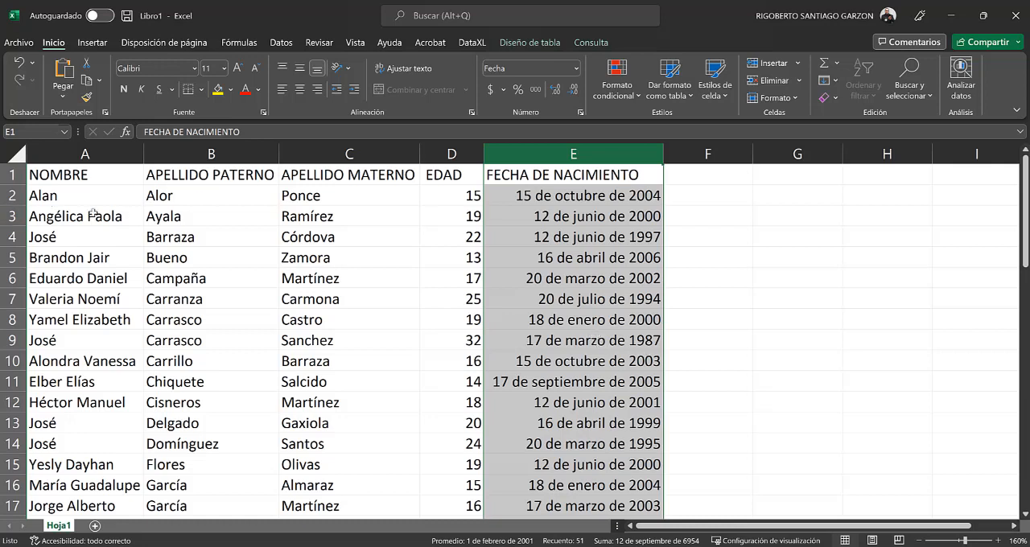
Step: Select the data range A1:E51 and open the custom sort settings for it
left_click(84, 175)
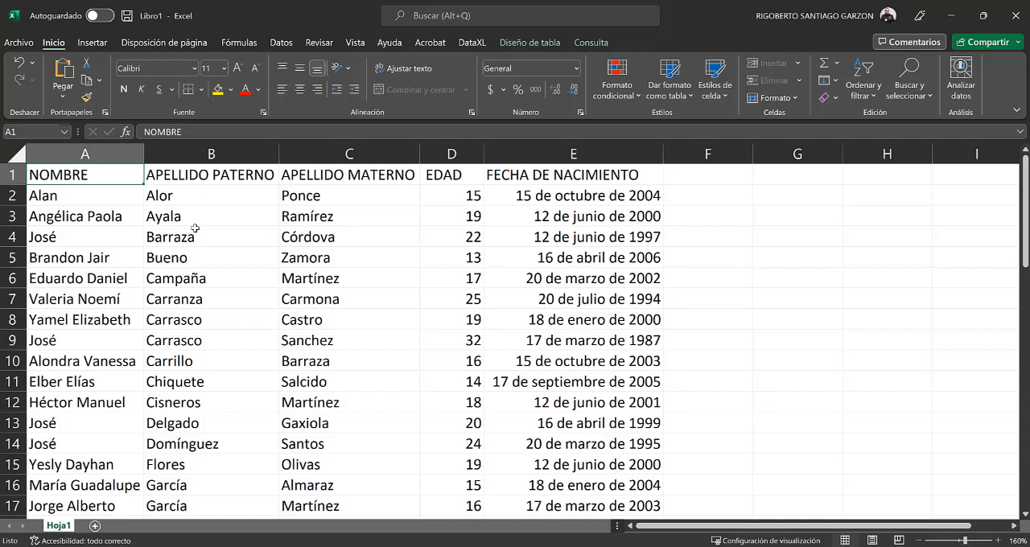
left_click(38, 133)
type(":e51")
key("Return")
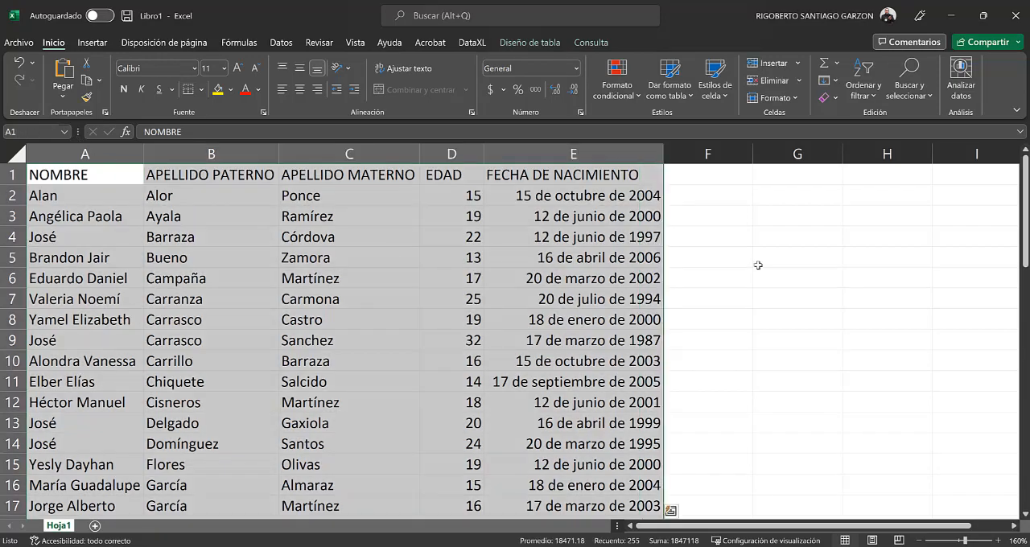
mouse_move(1025, 257)
left_mouse_down()
mouse_move(1024, 363)
mouse_move(1023, 241)
left_mouse_up()
left_click(279, 43)
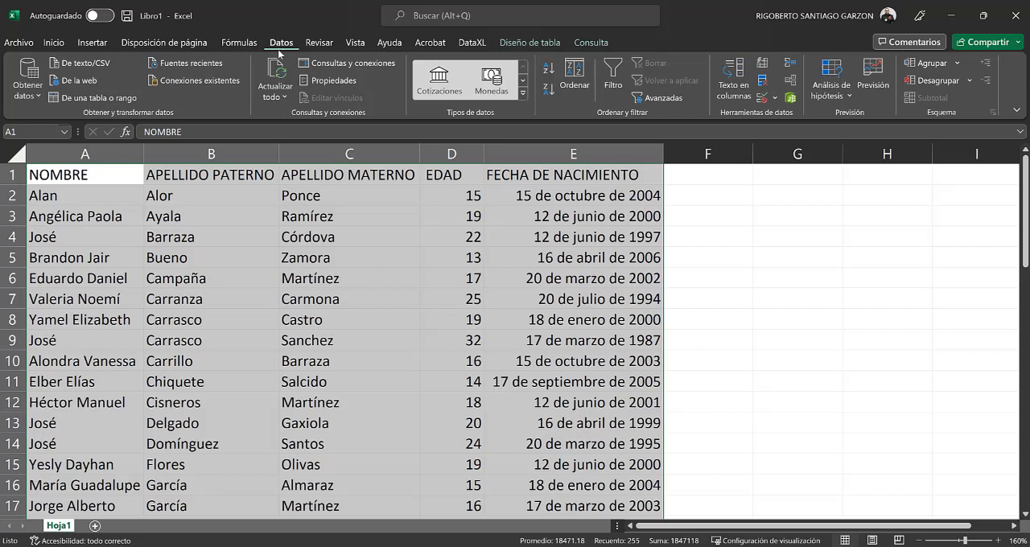
left_click(571, 81)
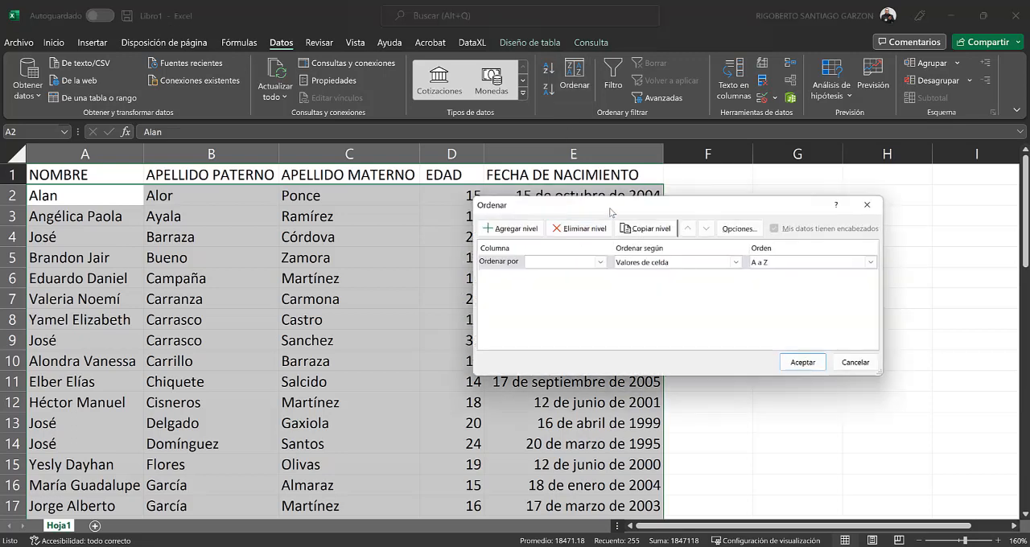
left_click_drag(585, 207, 508, 216)
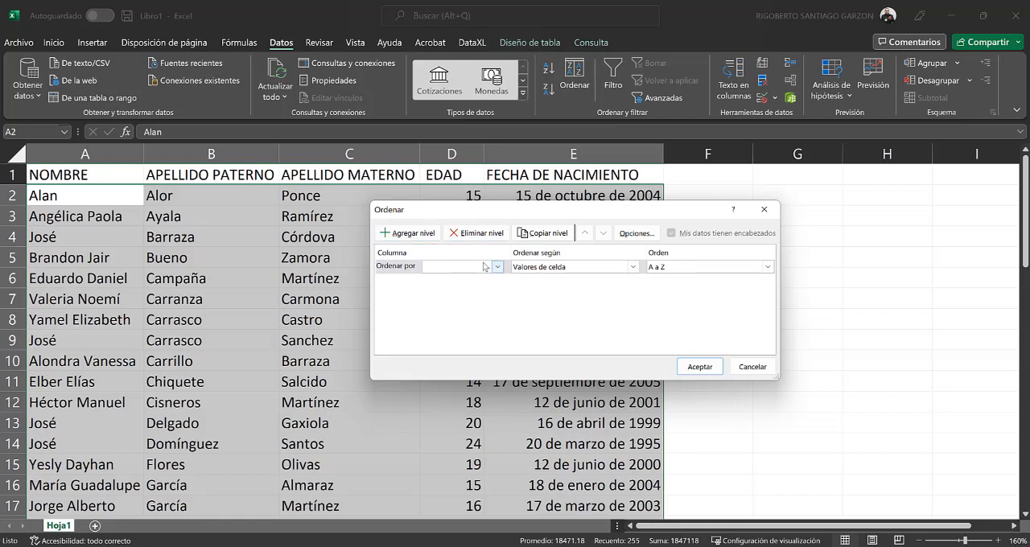
left_click(412, 233)
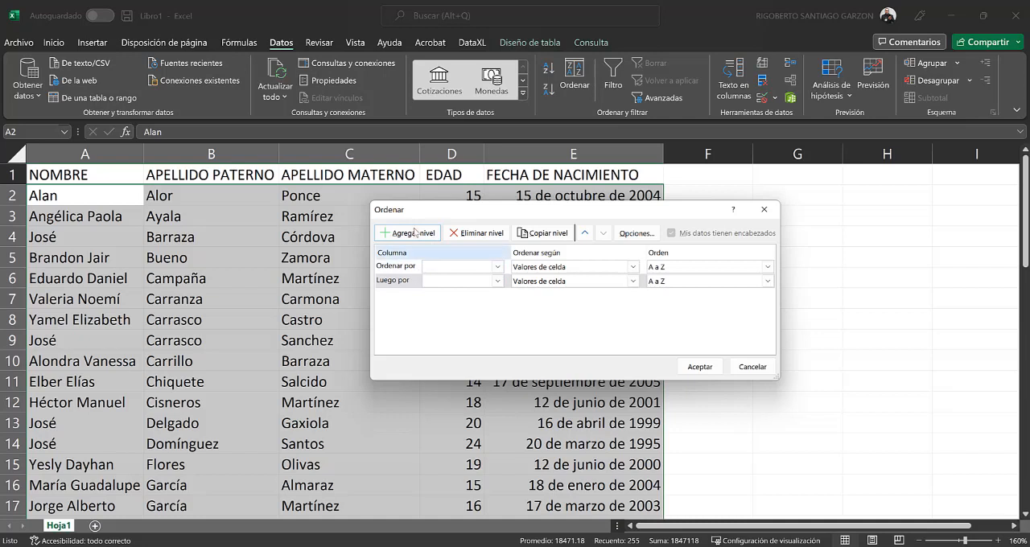
left_click(413, 233)
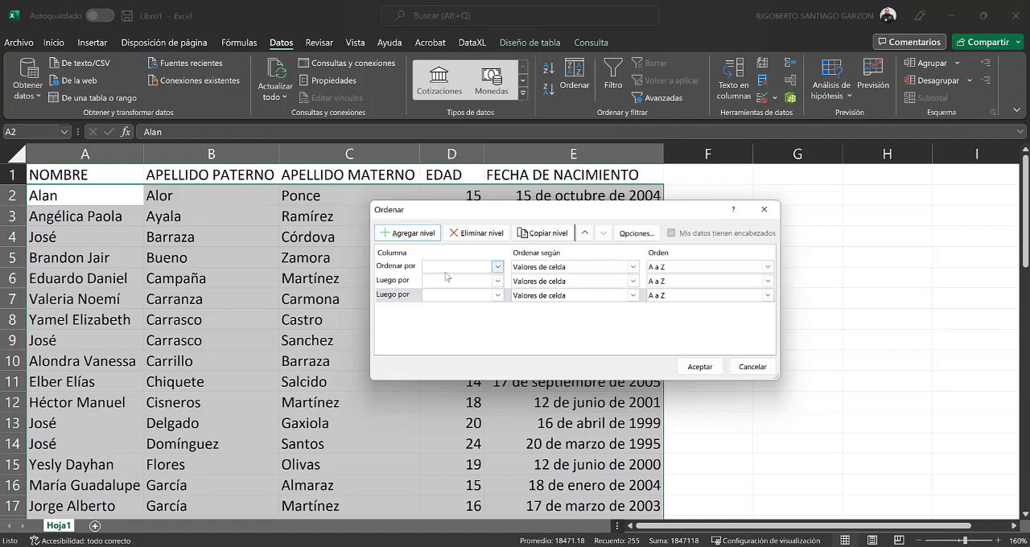
left_click(498, 267)
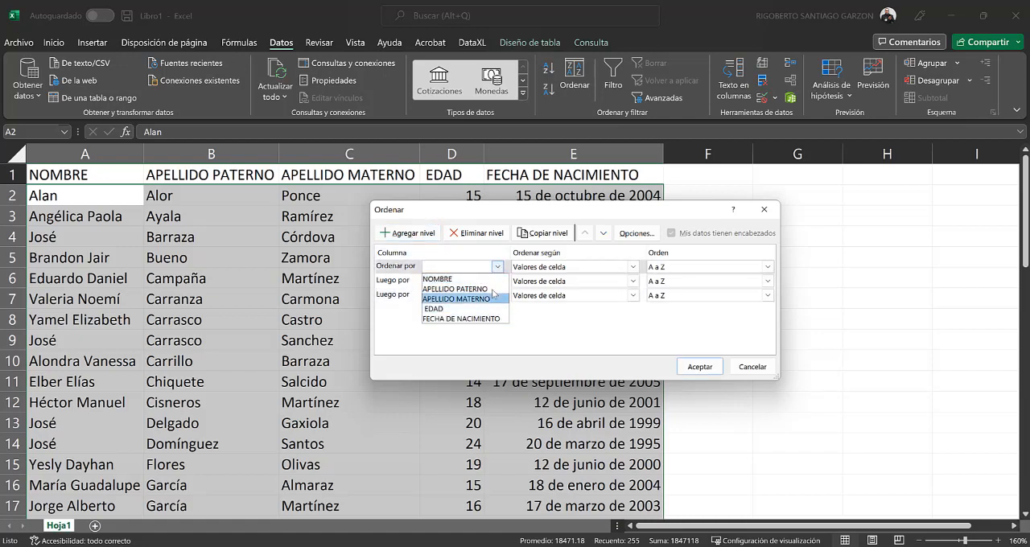
left_click(565, 343)
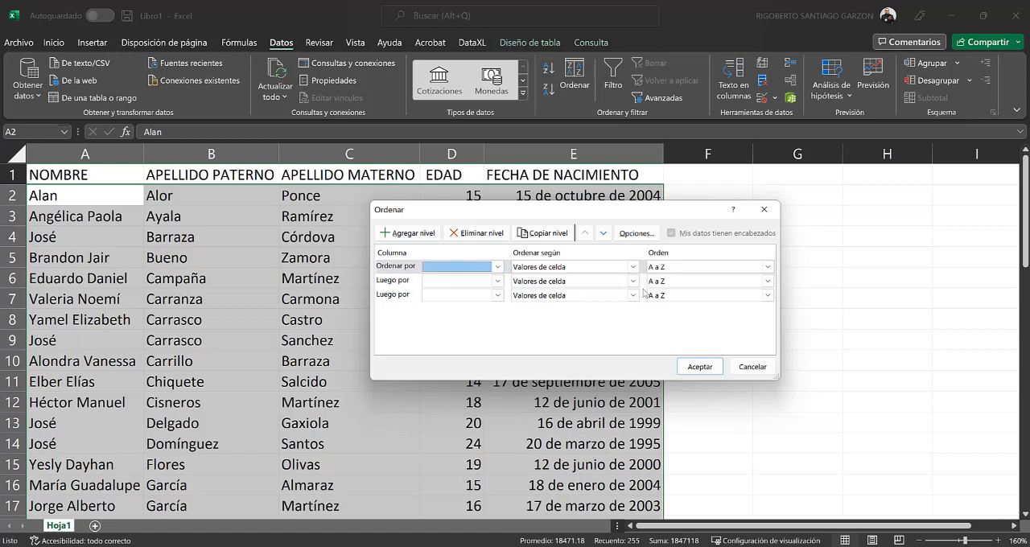
left_click(672, 267)
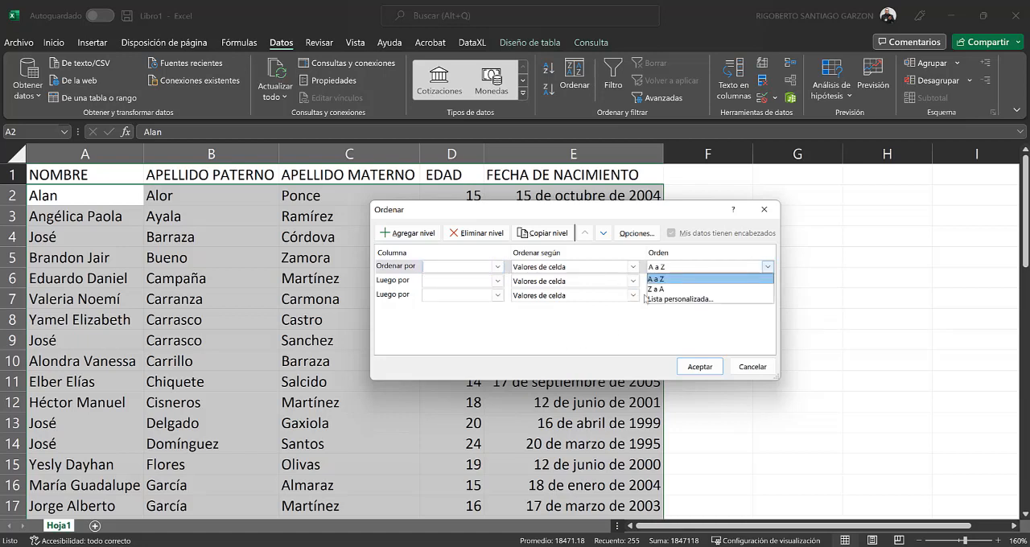
left_click(555, 339)
left_click(493, 281)
left_click(587, 325)
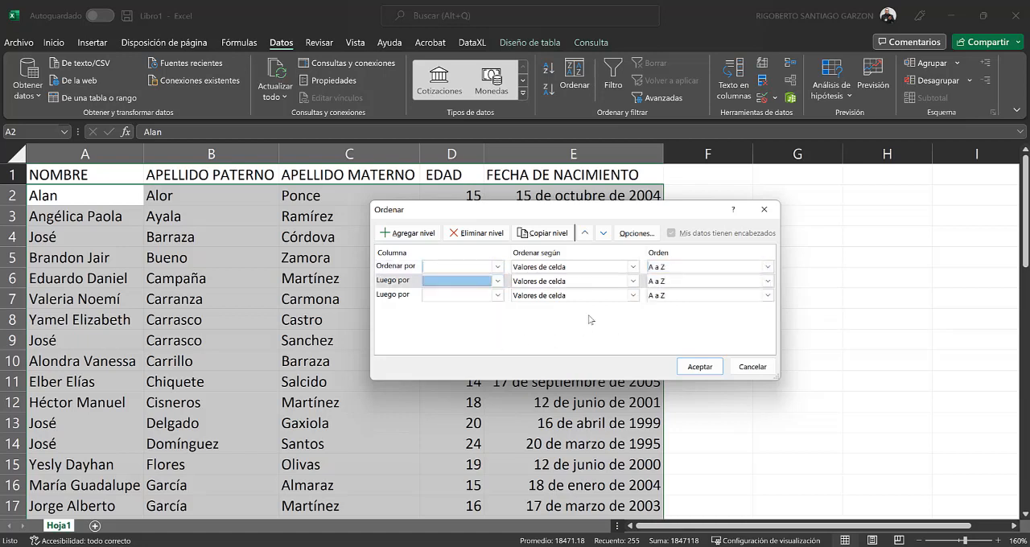
left_click(768, 281)
left_click(493, 312)
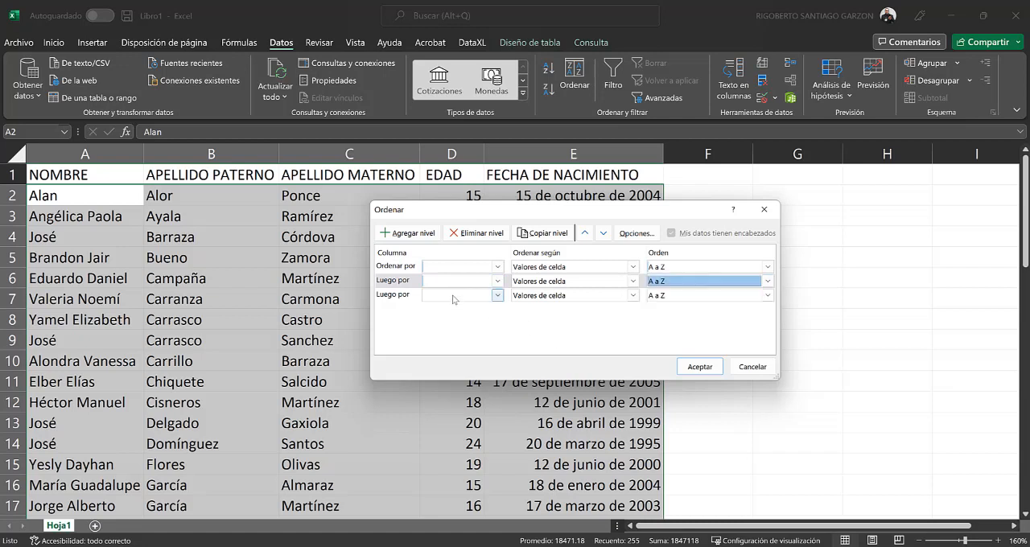
left_click(472, 234)
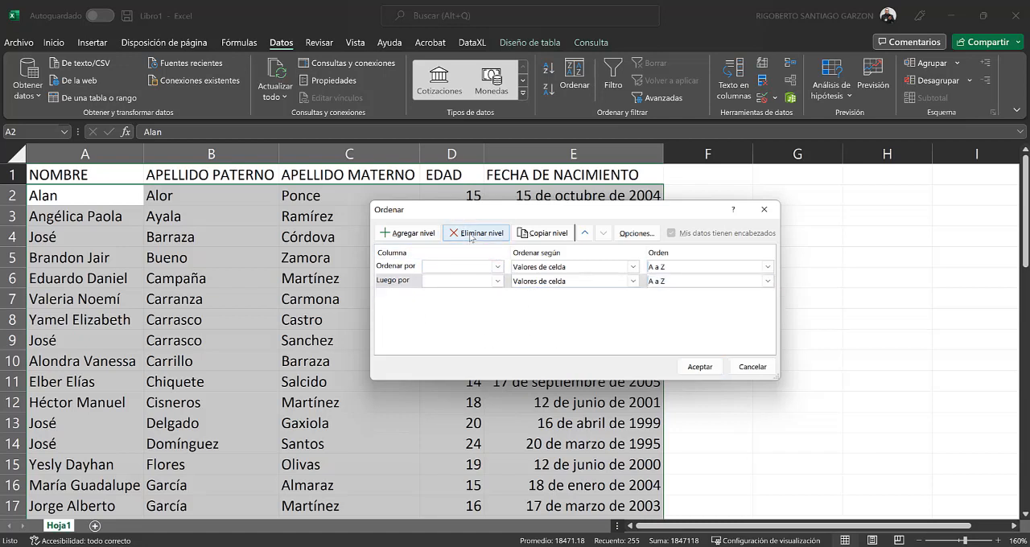
left_click(472, 234)
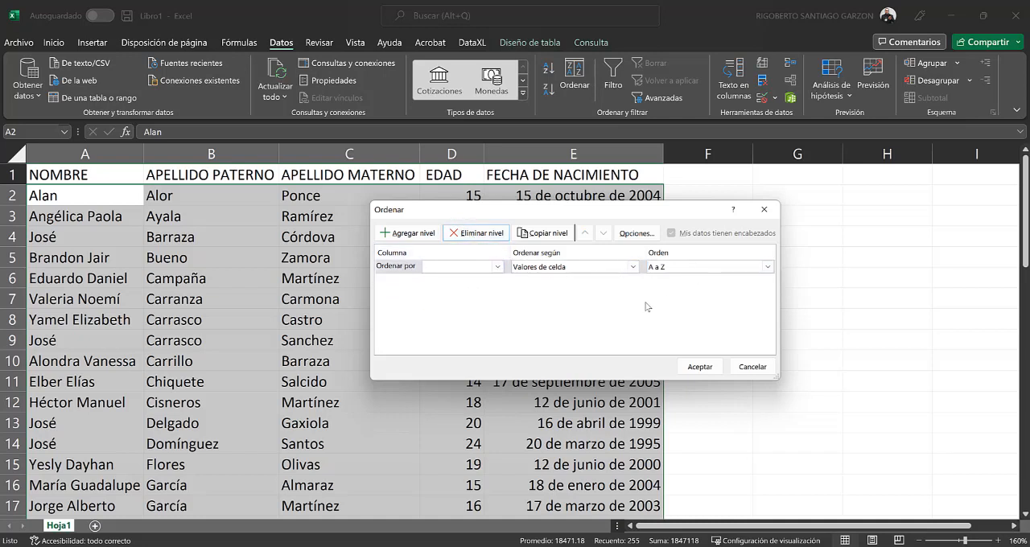
Step: Sort the range by APELLIDO PATERNO on cell values from A to Z, and check the order of the rows
left_click(498, 266)
left_click(490, 289)
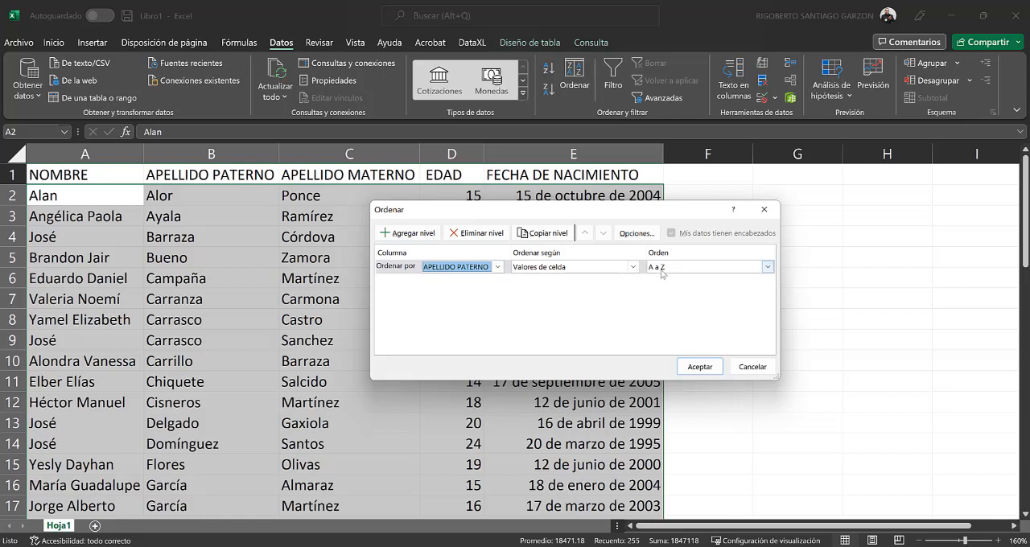
left_click(698, 366)
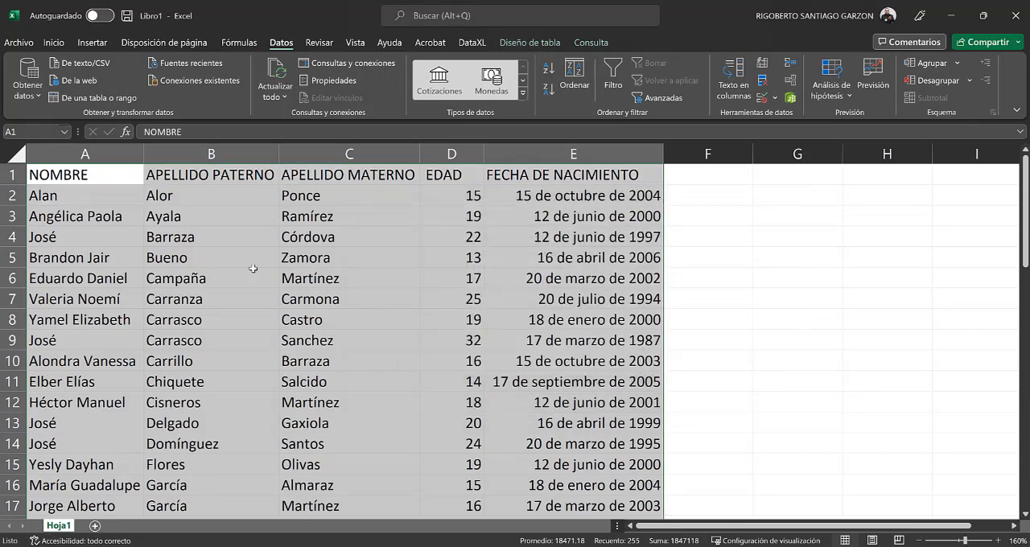
scroll(318, 298, "down", 10)
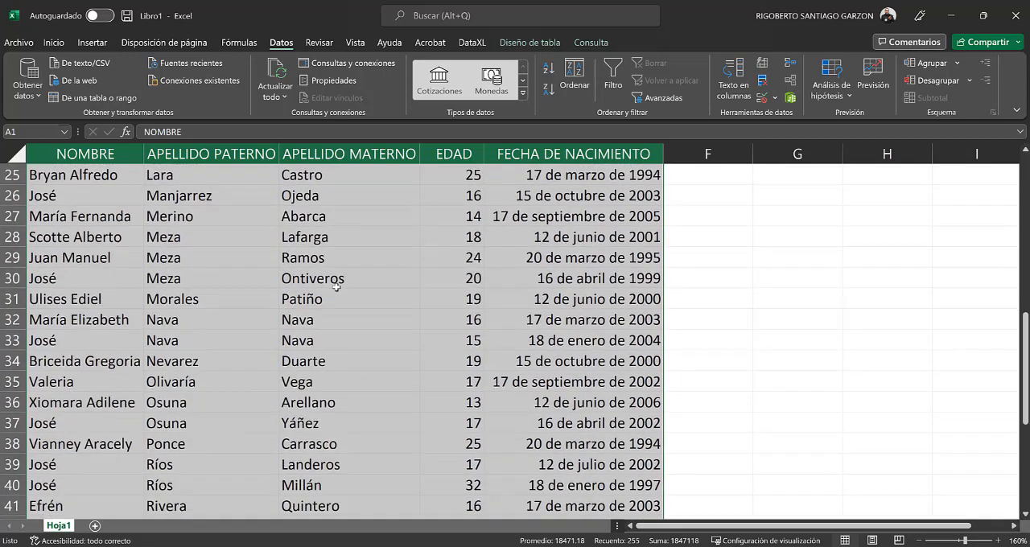
scroll(338, 346, "down", 2)
scroll(344, 366, "up", 12)
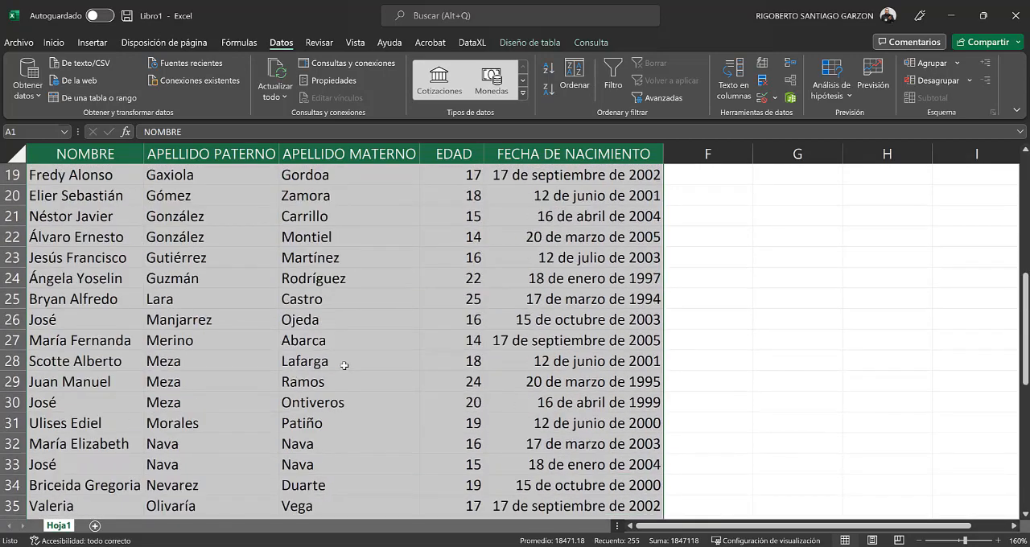
scroll(344, 366, "up", 1)
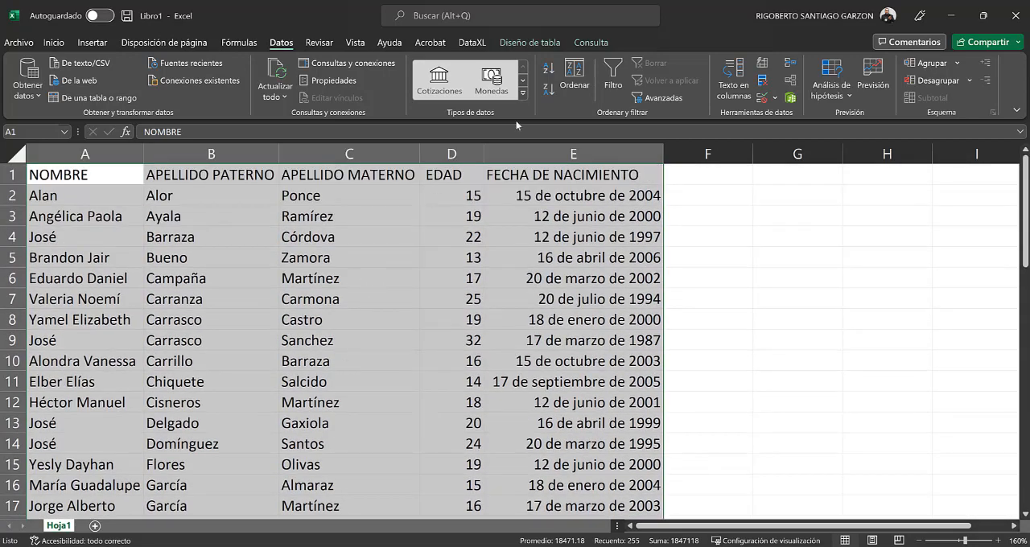
Step: Sort the range by APELLIDO PATERNO on cell values from Z to A, and check the header row and the NOMBRE entries
left_click(572, 87)
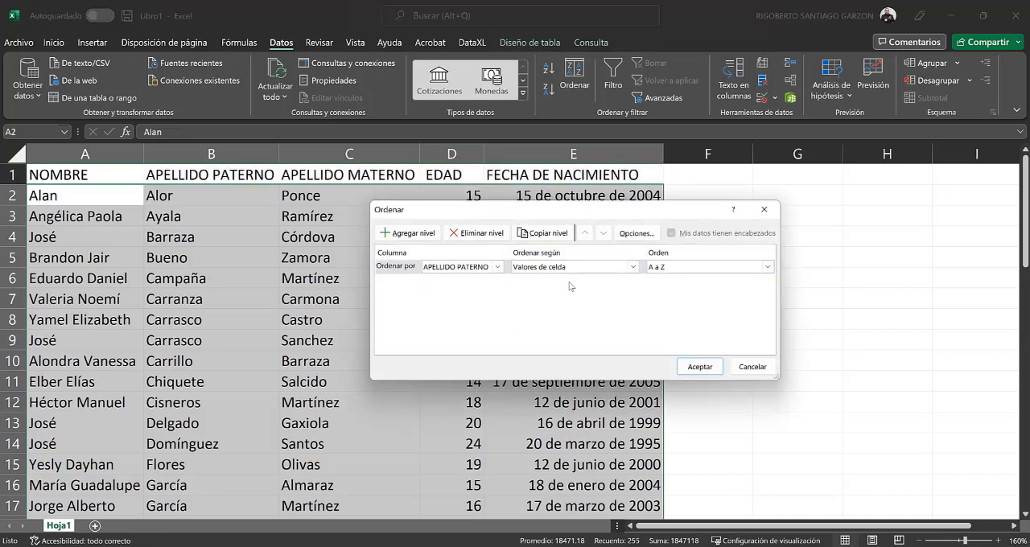
left_click(658, 267)
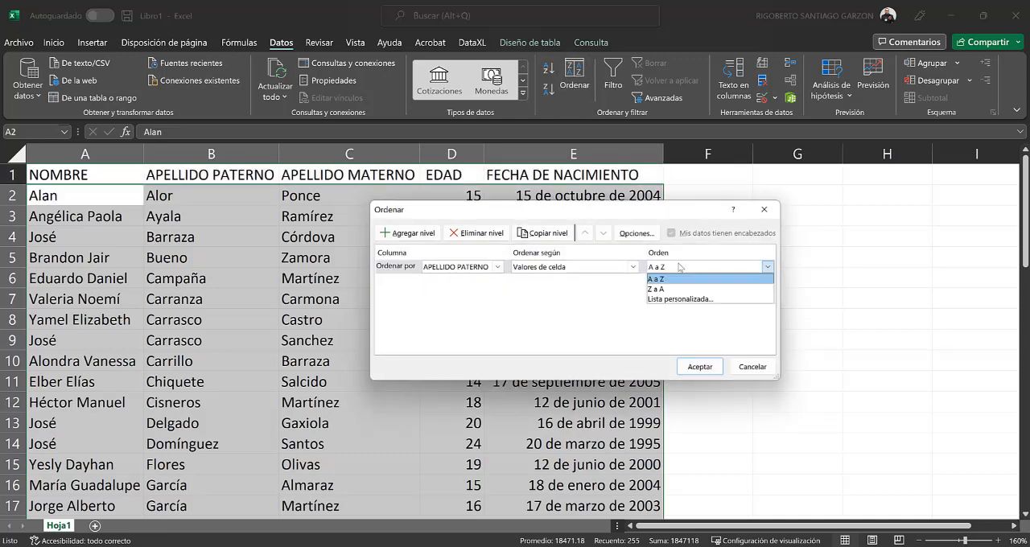
left_click(677, 284)
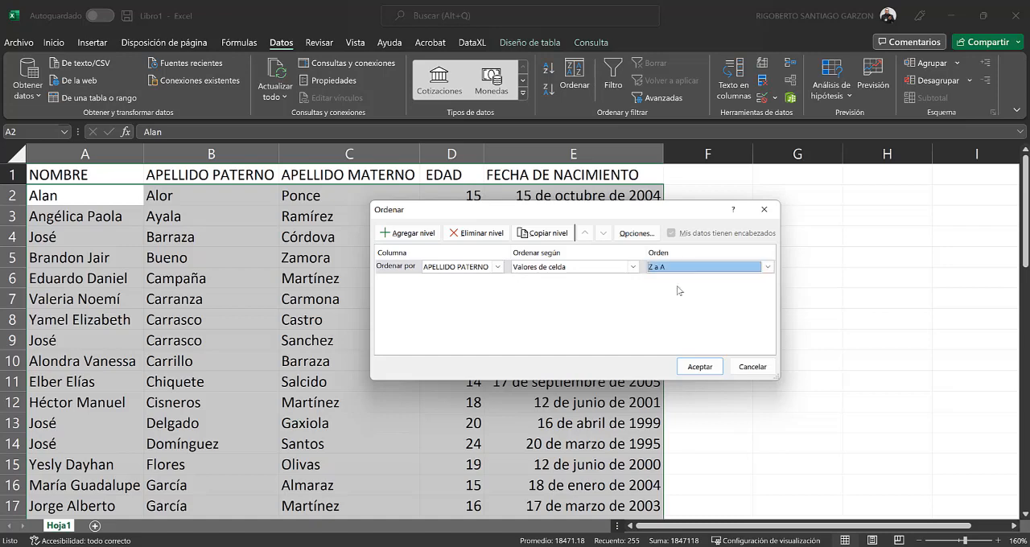
left_click(699, 366)
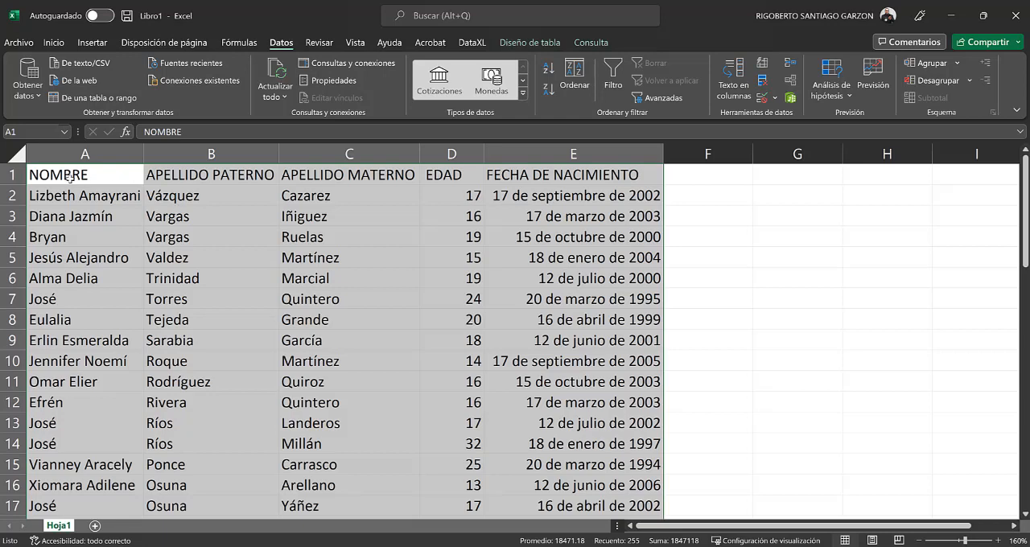
left_click(15, 174)
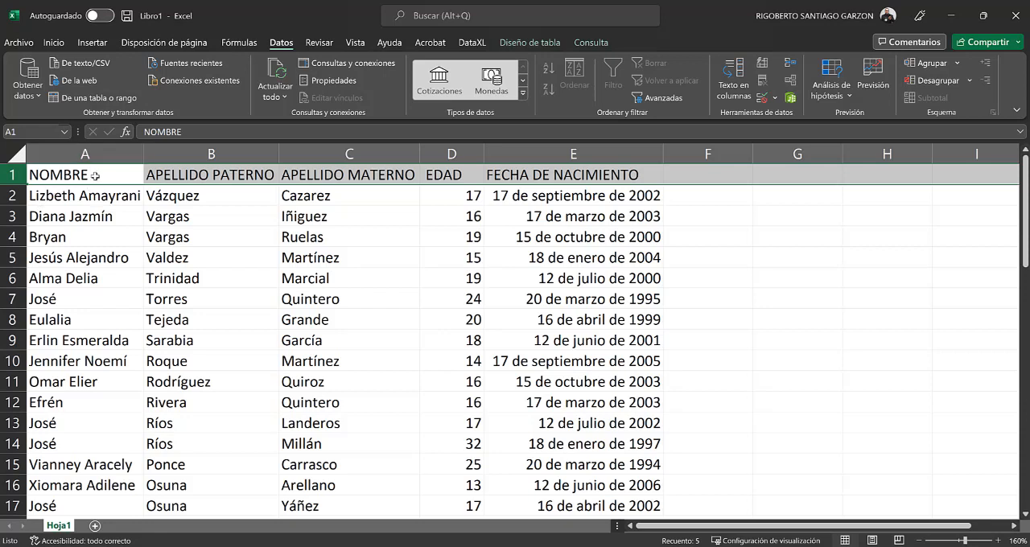
left_click_drag(95, 175, 84, 466)
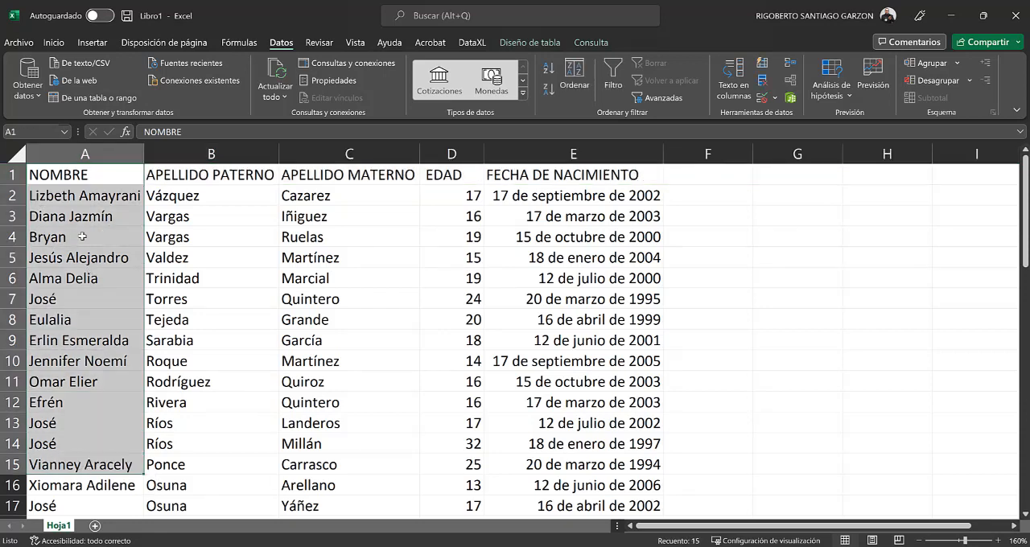
left_click_drag(80, 195, 103, 501)
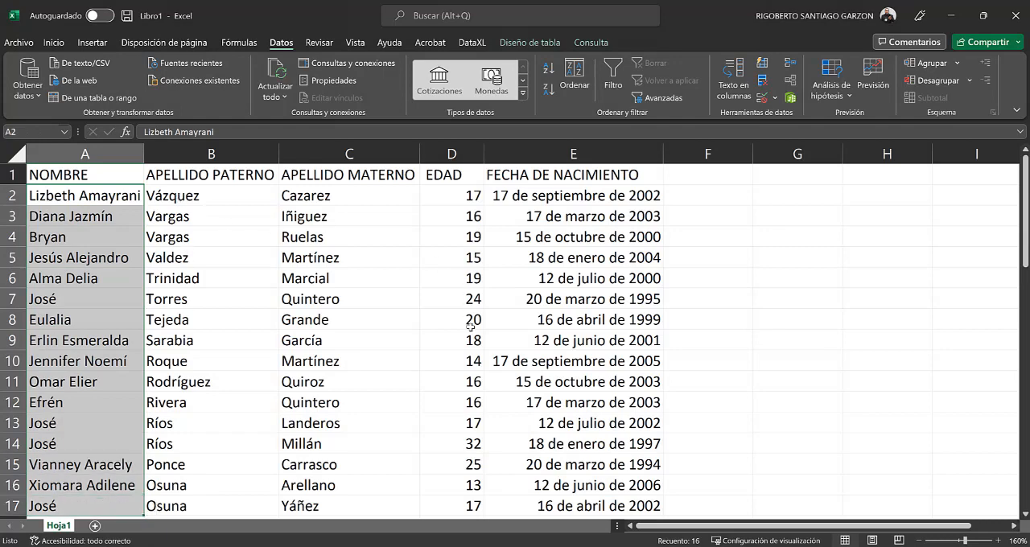
Step: Undo the Z to A sort of the records
left_click(451, 342)
key("ctrl+z")
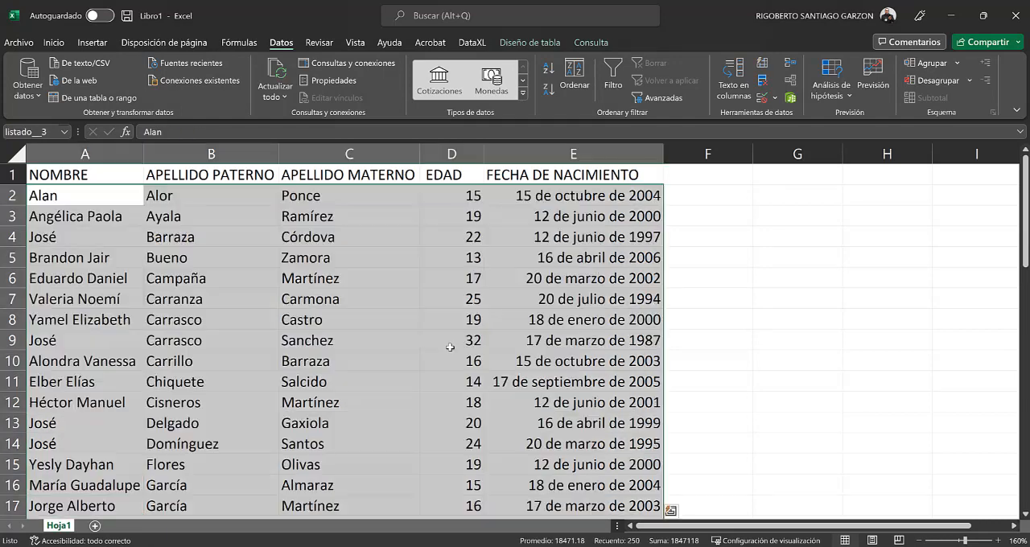
left_click(466, 298)
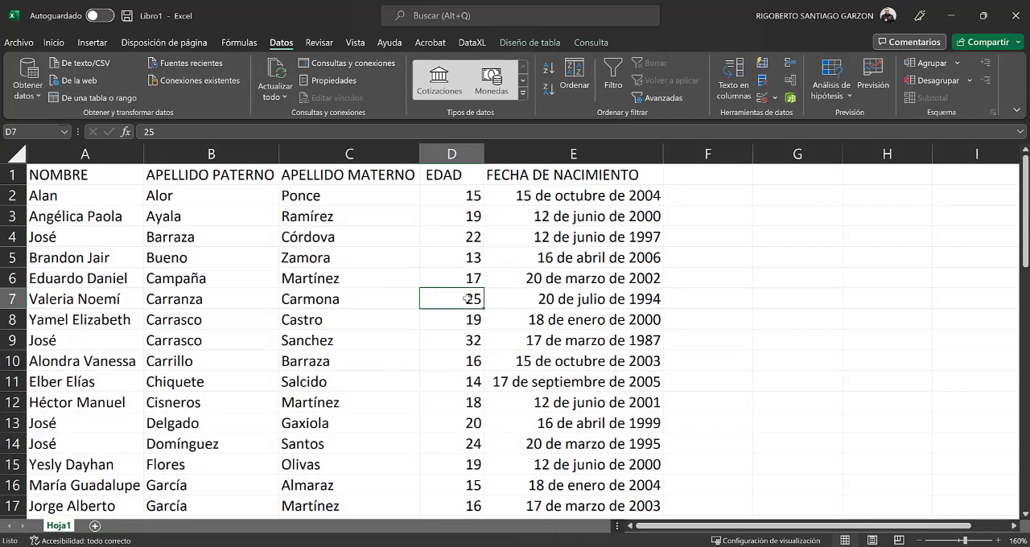
Step: Examine the NOMBRE column for every record that repeats the first name in A4
left_click(104, 175)
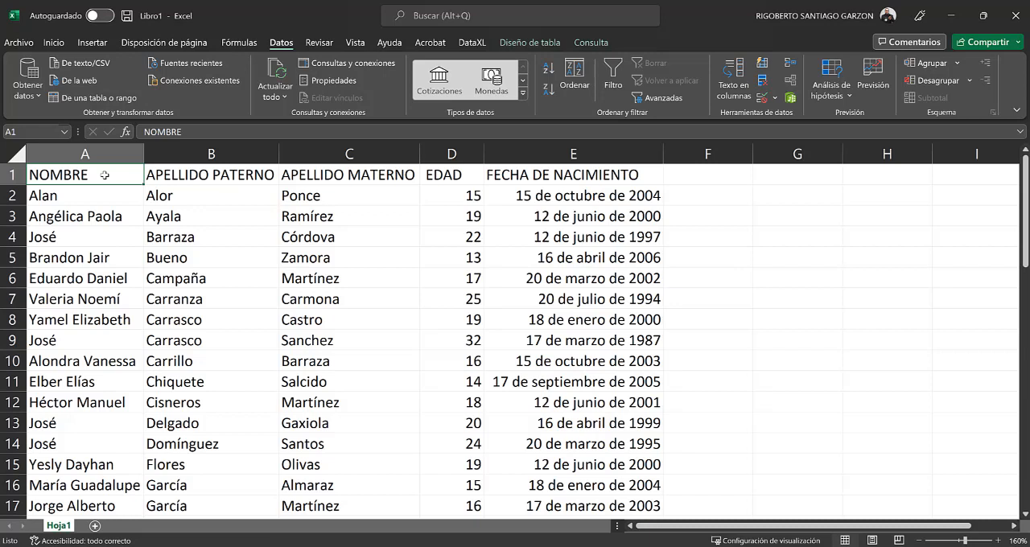
left_click(57, 237)
left_click(48, 340)
key("ctrl+shift+Right")
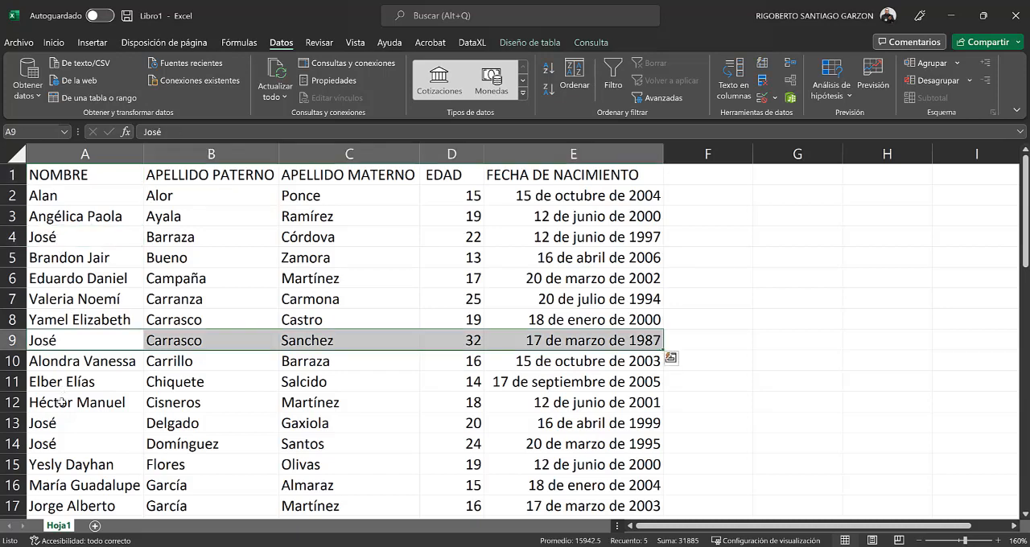
left_click(60, 423)
left_click(56, 444)
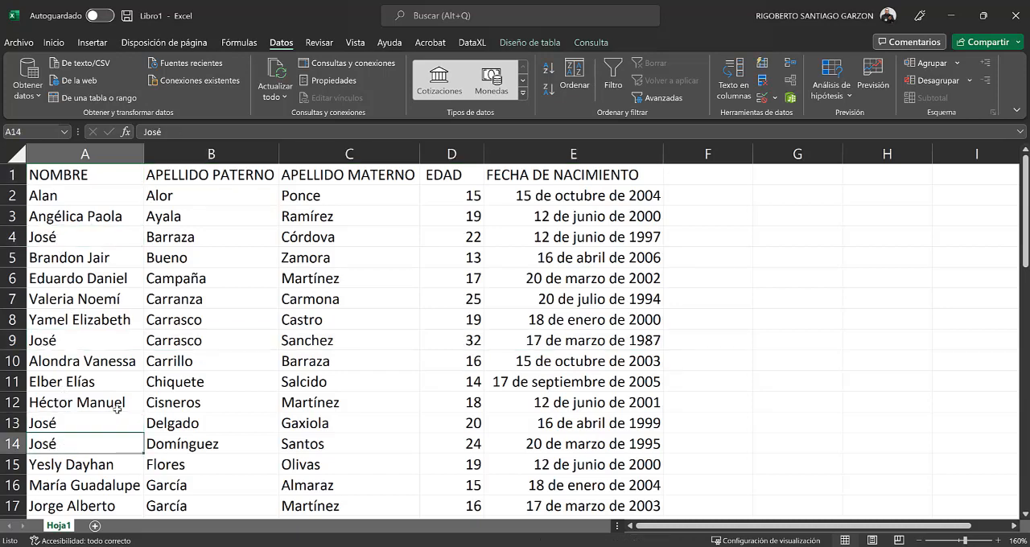
scroll(113, 414, "down", 2)
scroll(107, 418, "down", 1)
scroll(88, 434, "up", 3)
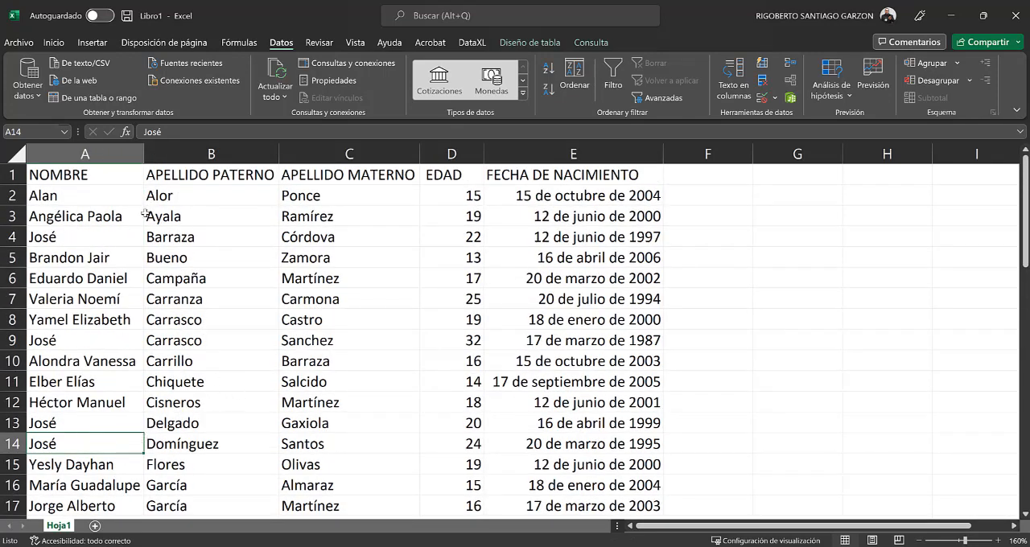
Step: Select the NOMBRE column and turn on filtering for the data headers
left_click(103, 154)
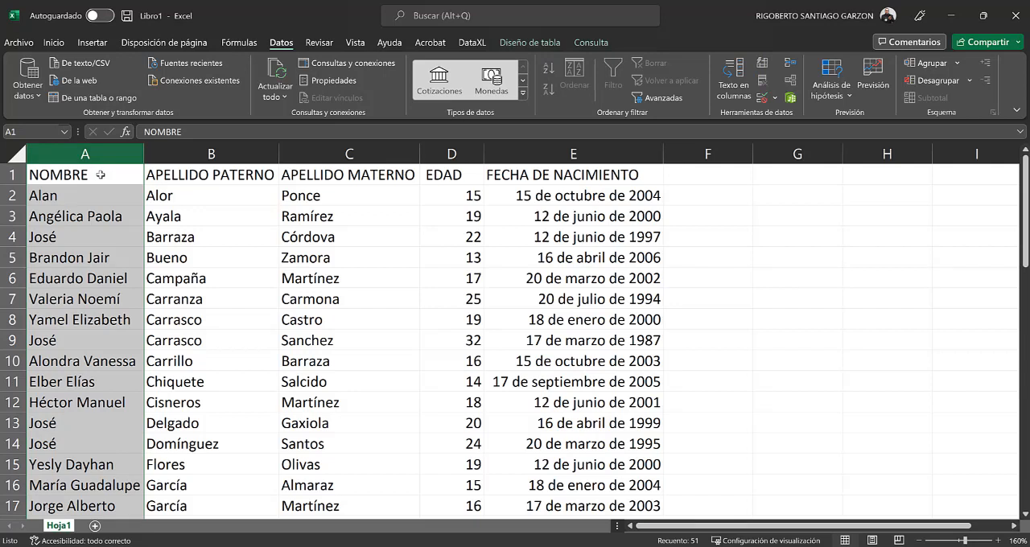
left_click_drag(101, 173, 618, 178)
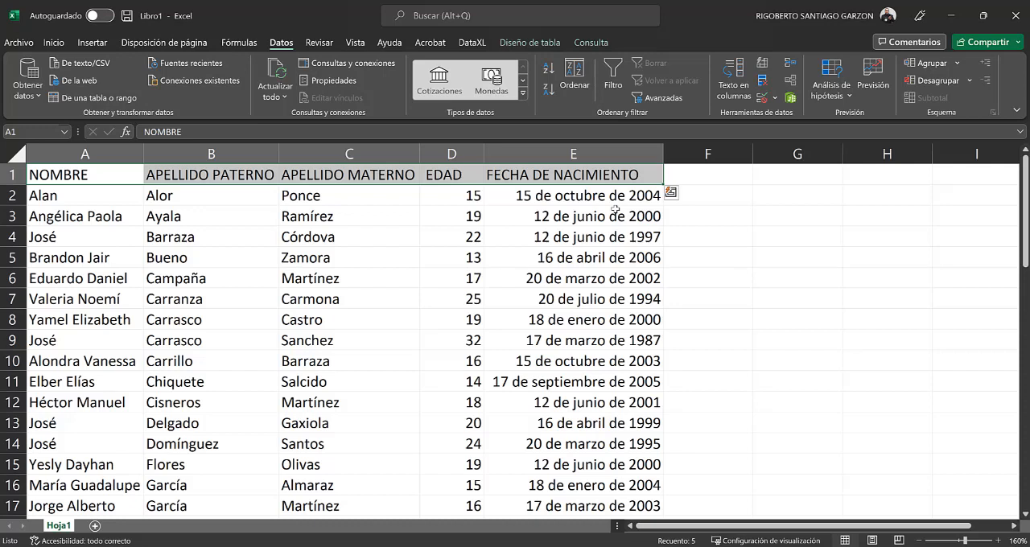
left_click(127, 207)
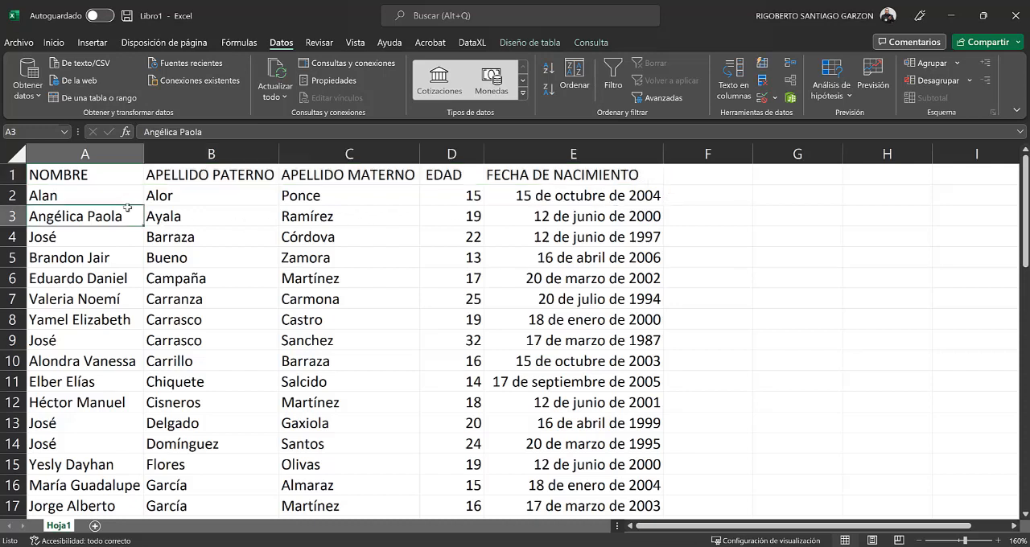
left_click(109, 153)
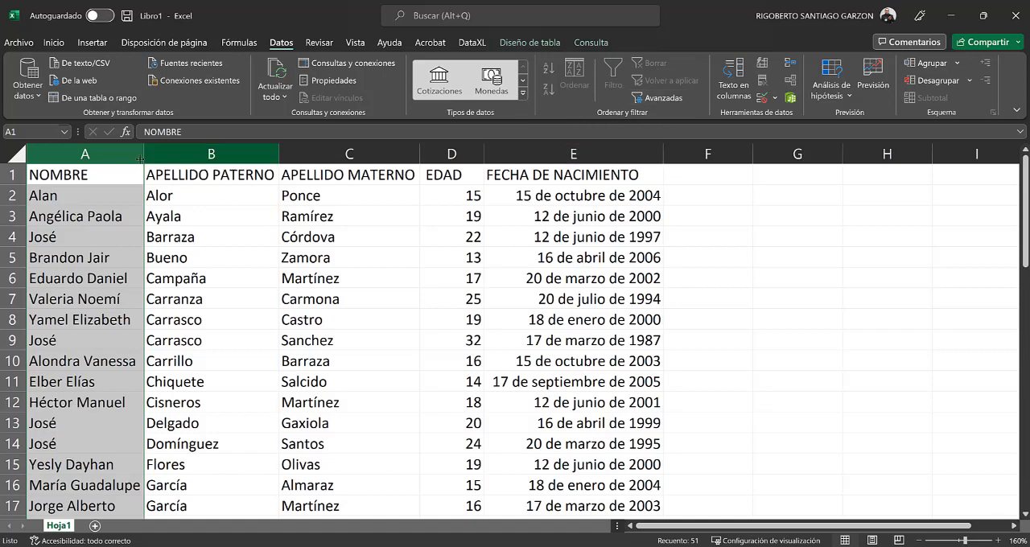
left_click(111, 175)
key("ctrl+space")
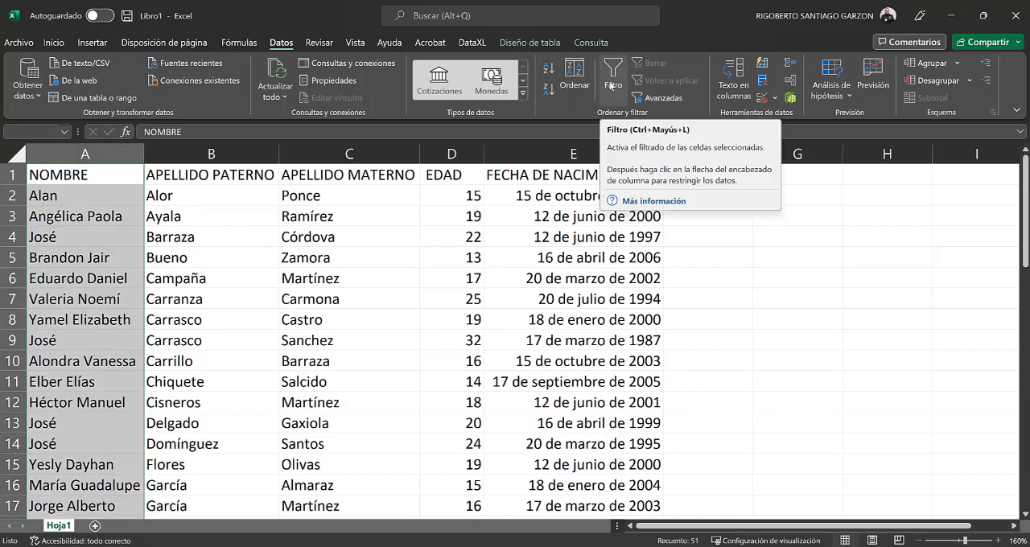
left_click(611, 84)
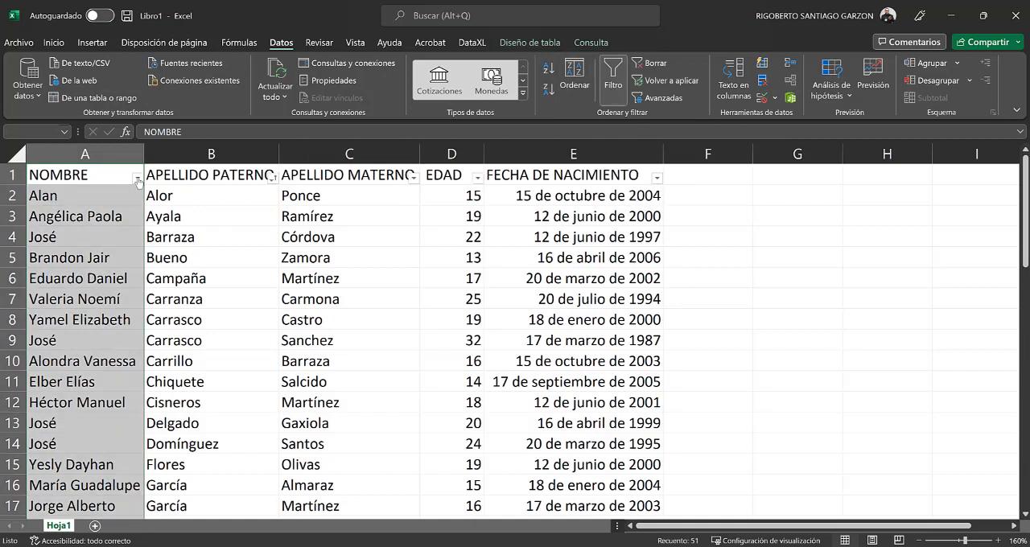
Step: Filter the NOMBRE column by excluding the first name in A4 from the value list, and check the remaining records
left_click(191, 216)
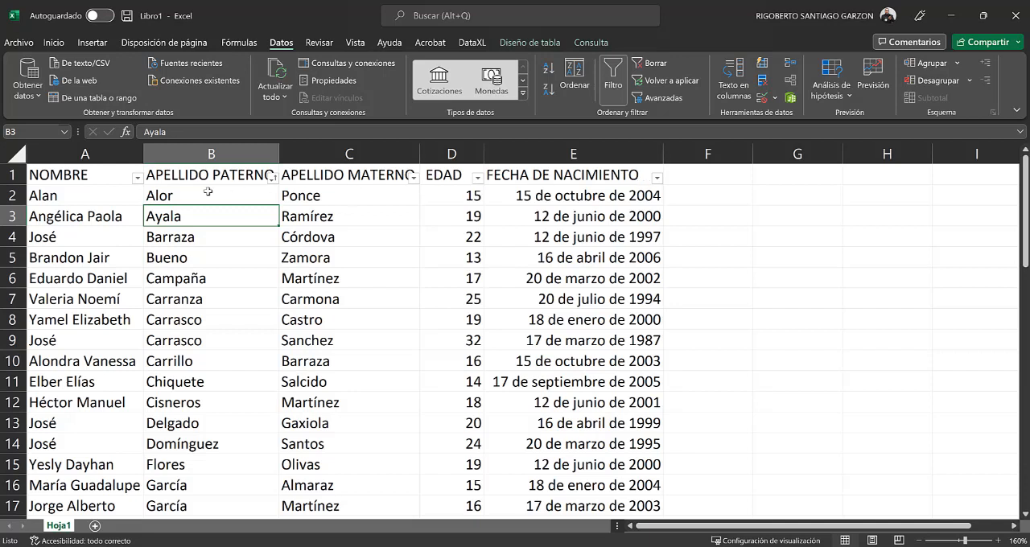
left_click(126, 177)
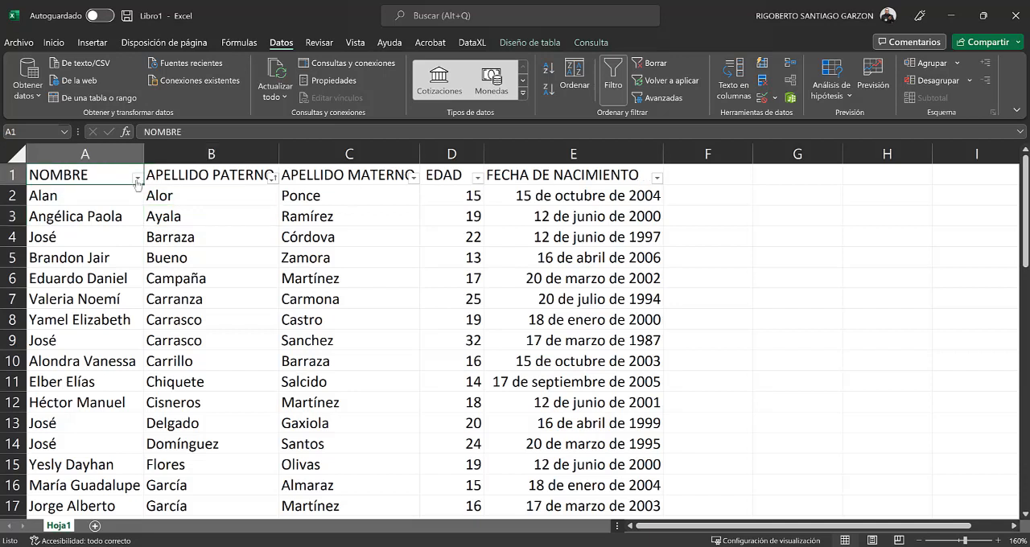
left_click(138, 177)
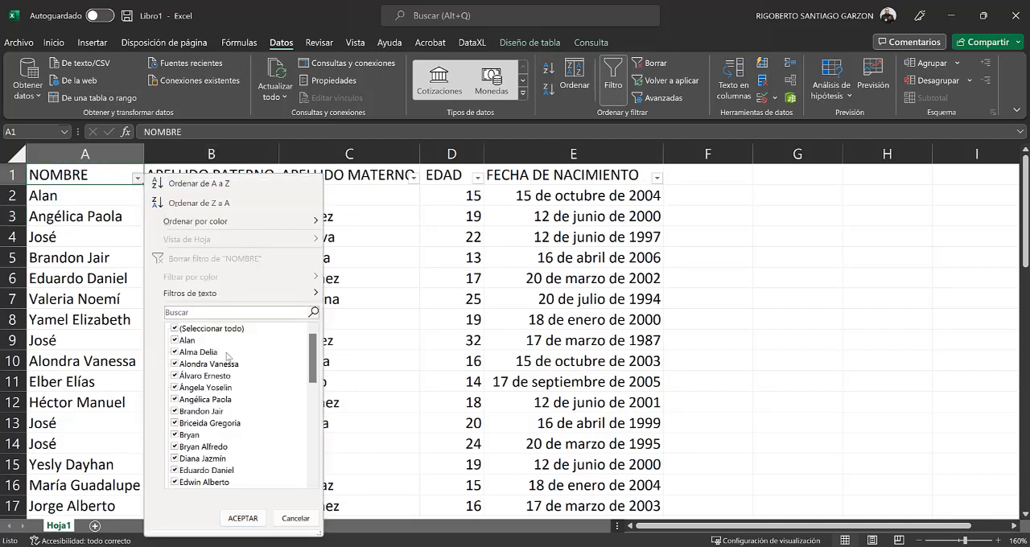
left_click_drag(315, 366, 314, 406)
left_click(175, 447)
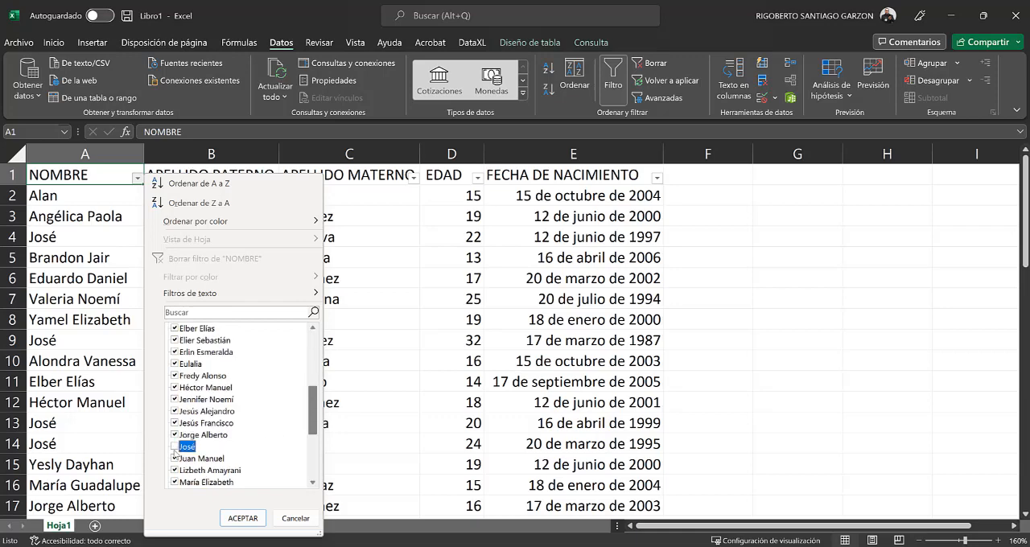
left_click(253, 518)
scroll(84, 367, "down", 3)
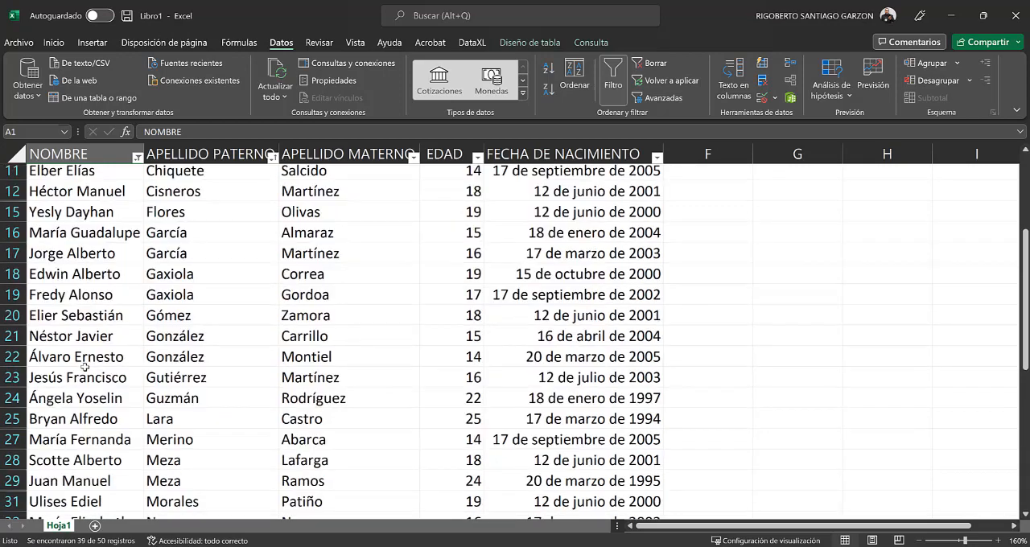
scroll(85, 367, "down", 5)
scroll(84, 367, "up", 8)
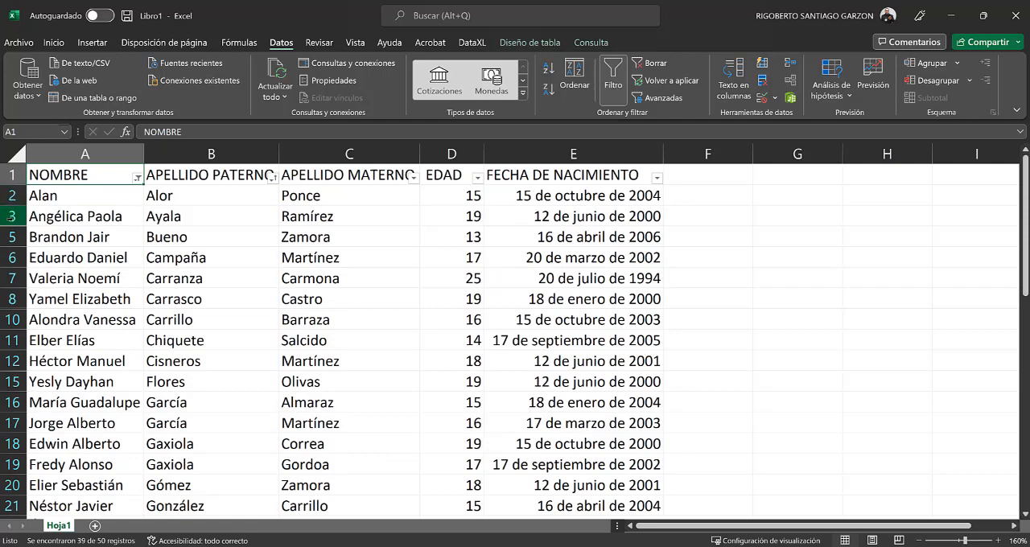
Step: Undo the value-list filter on NOMBRE and select the column's header cell
left_click(118, 304)
key("ctrl+z")
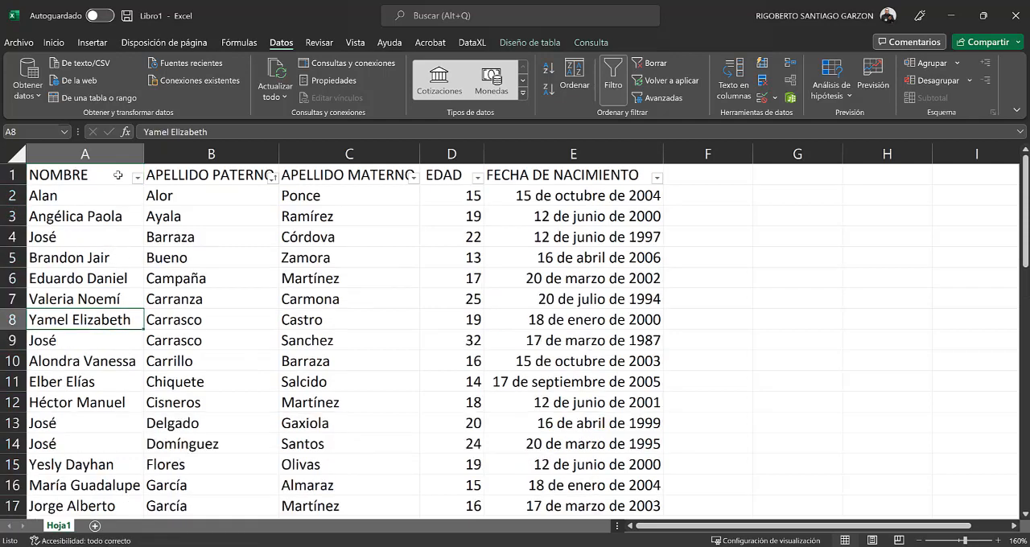
left_click(118, 176)
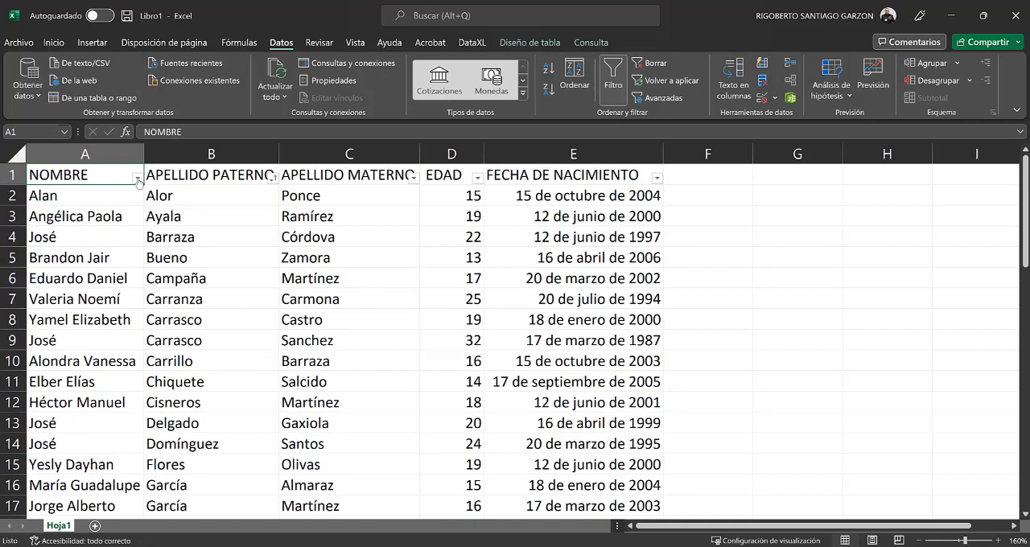
Step: Apply a "no es igual a" text filter to NOMBRE that excludes the first name in A4, and check the remaining records
left_click(138, 180)
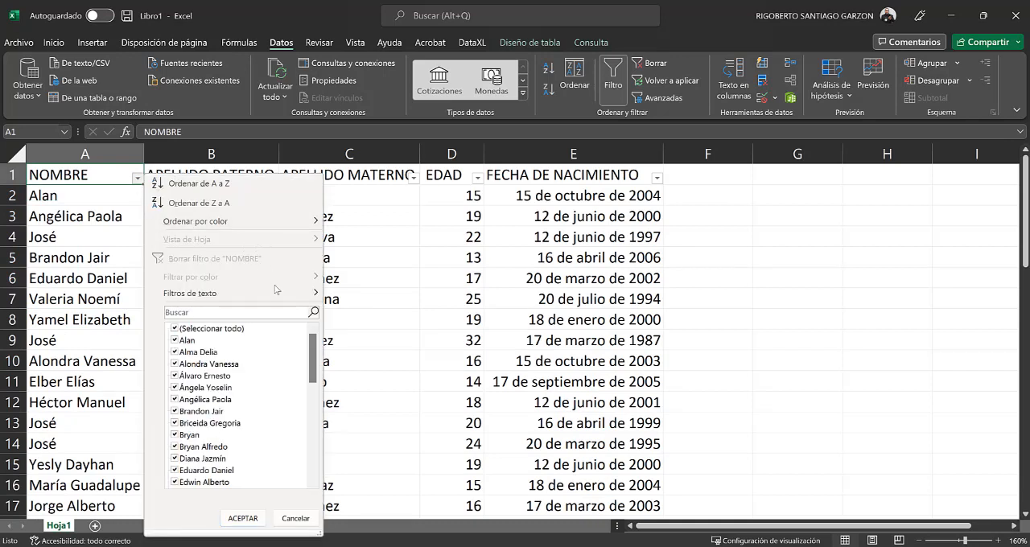
mouse_move(275, 290)
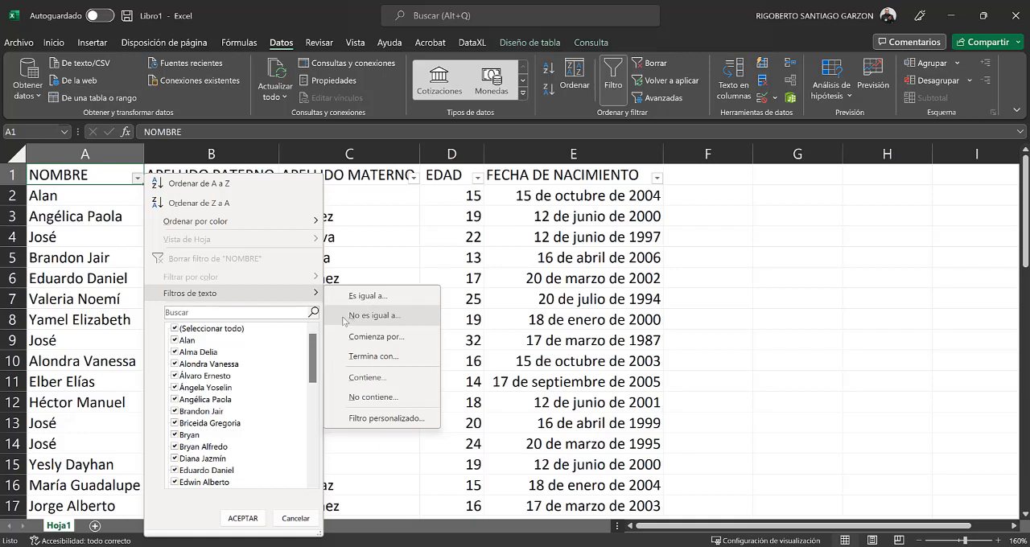
left_click(378, 320)
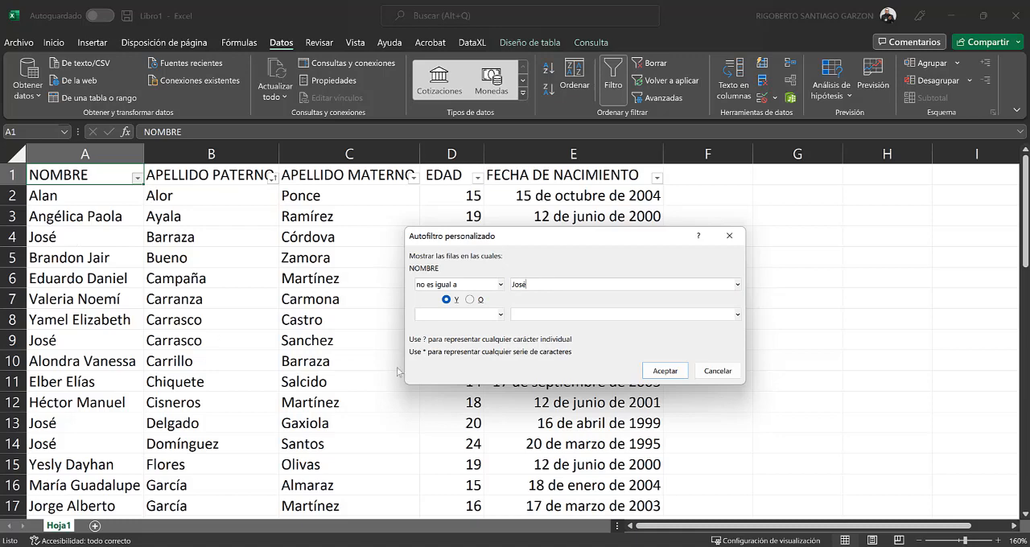
left_click(664, 371)
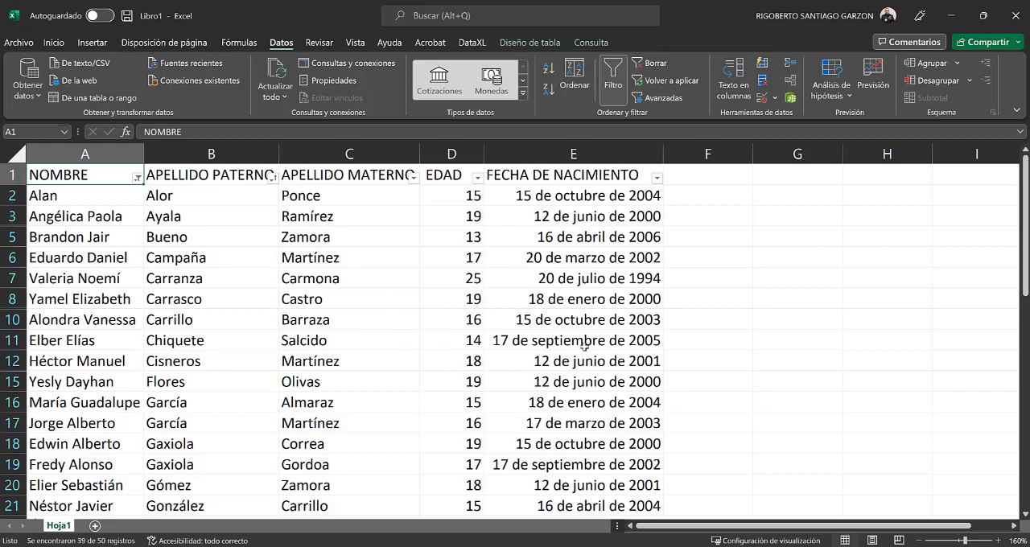
scroll(584, 347, "down", 5)
scroll(584, 347, "down", 6)
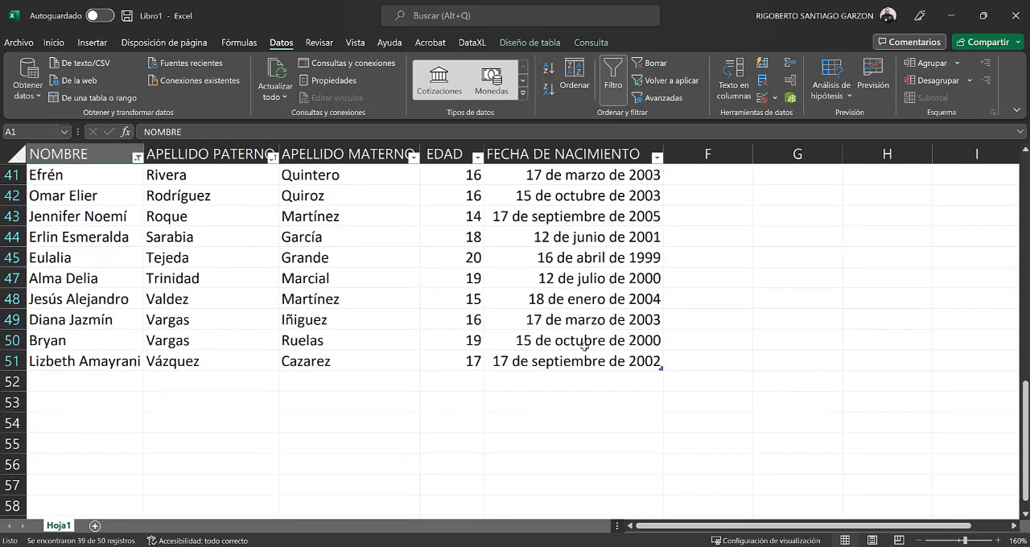
scroll(584, 347, "up", 8)
scroll(584, 347, "up", 2)
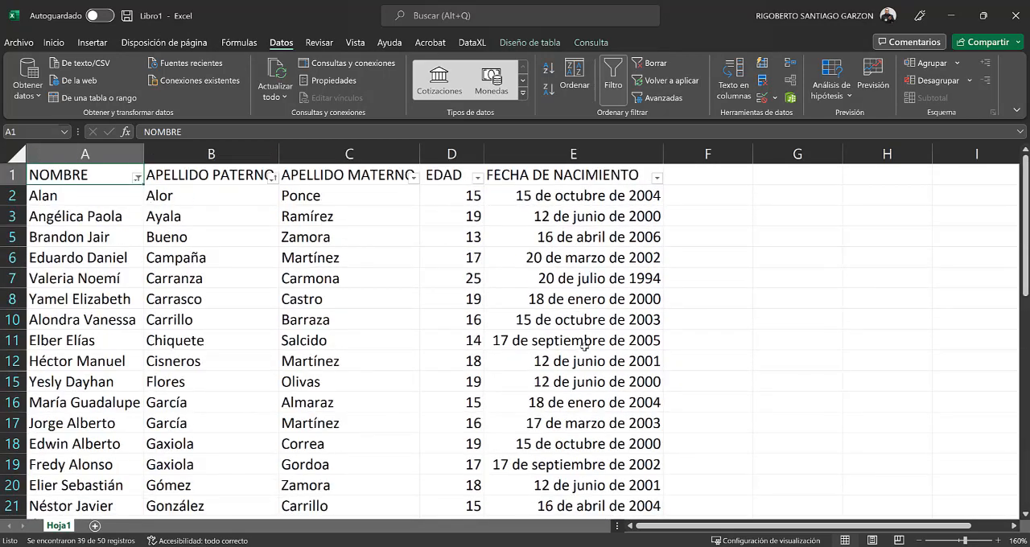
Step: Replace the NOMBRE filter with an "es igual a" text filter that keeps only records matching the first name in A4
left_click(138, 178)
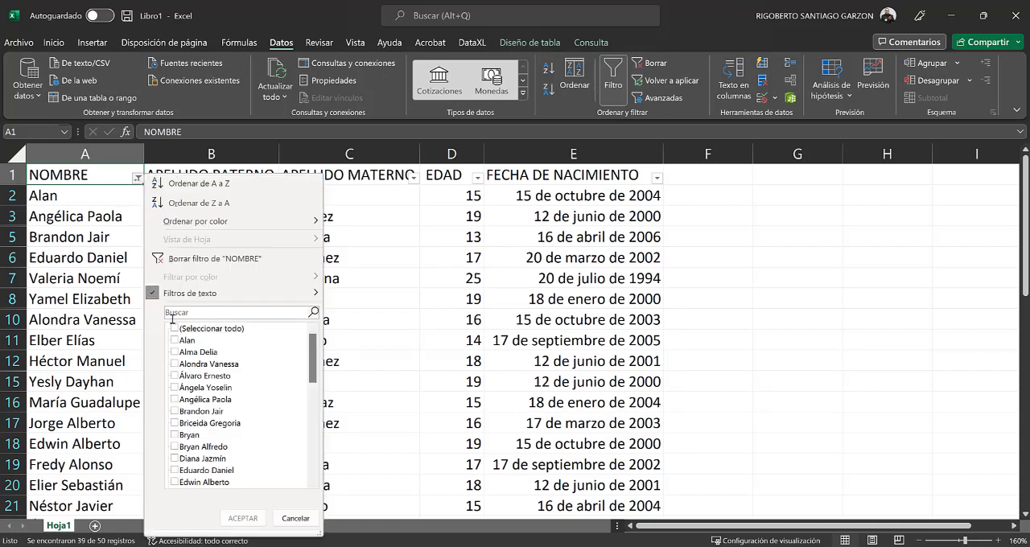
mouse_move(306, 293)
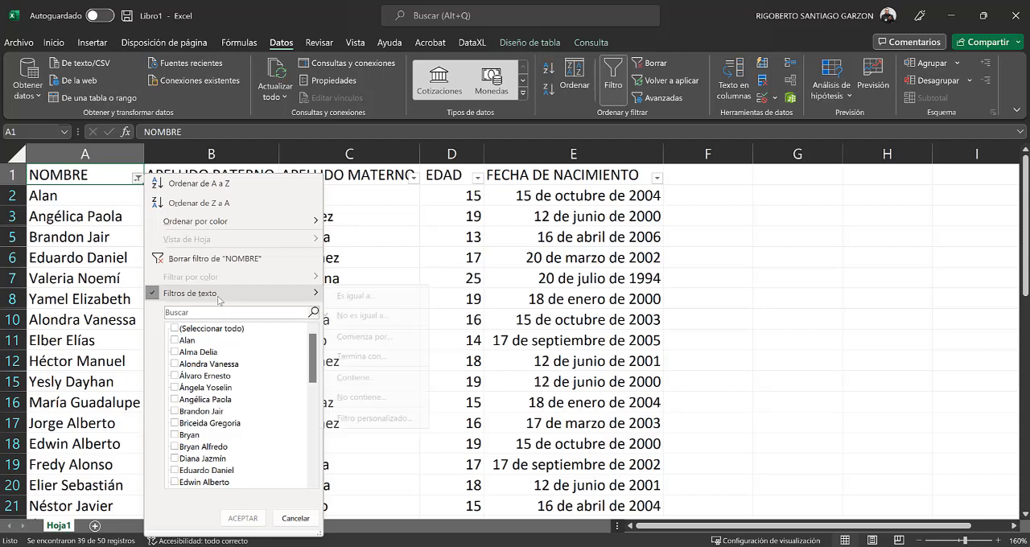
left_click(358, 298)
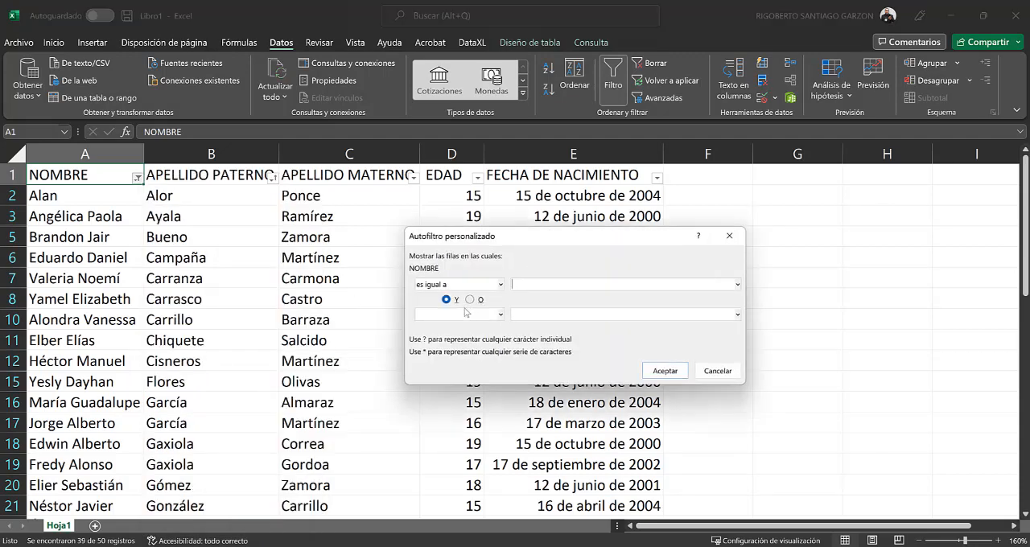
type("José")
left_click(655, 371)
Step: Check the summary statistics of the filtered records by selecting the NOMBRE entries and the EDAD values in D4:D46
left_click(104, 196)
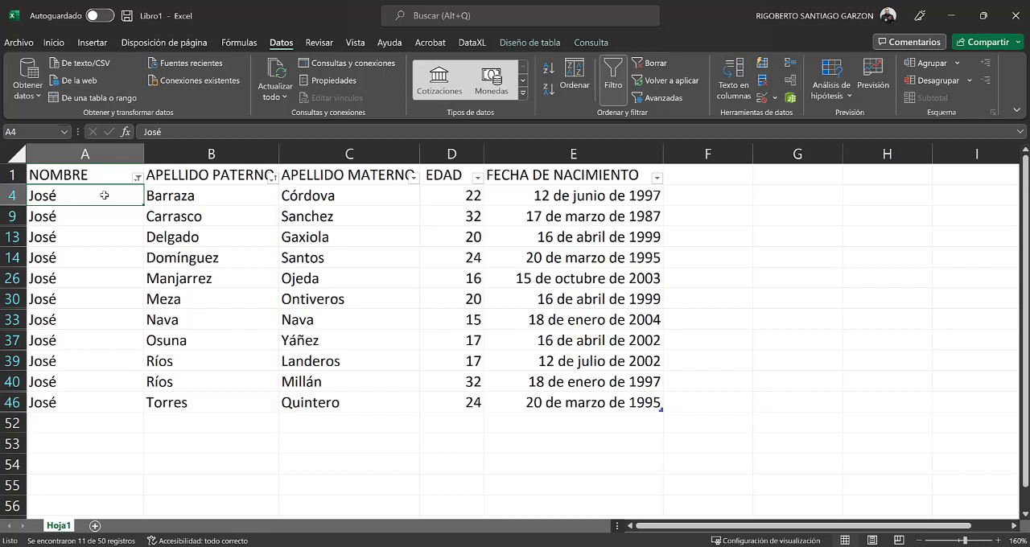
key("ctrl+shift+Down")
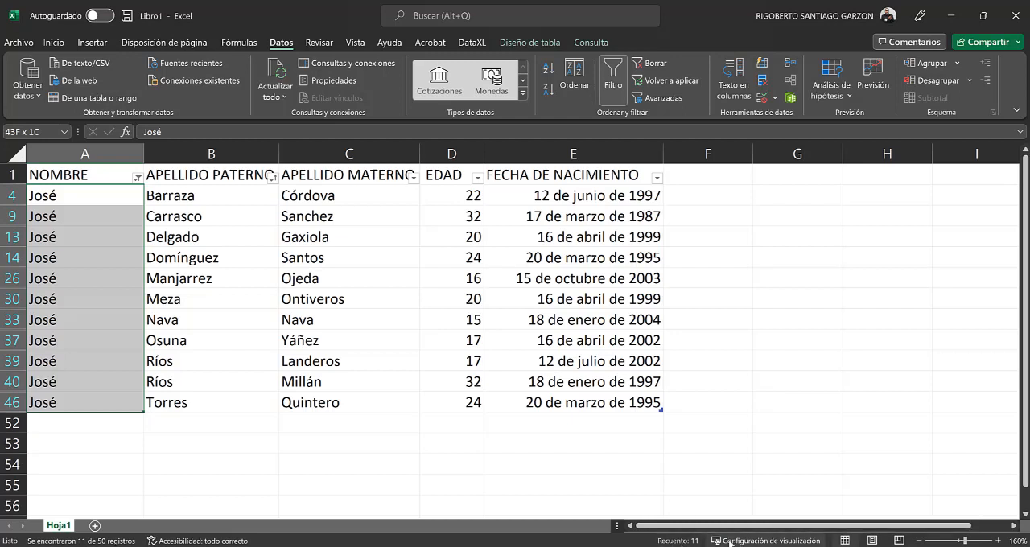
mouse_move(582, 546)
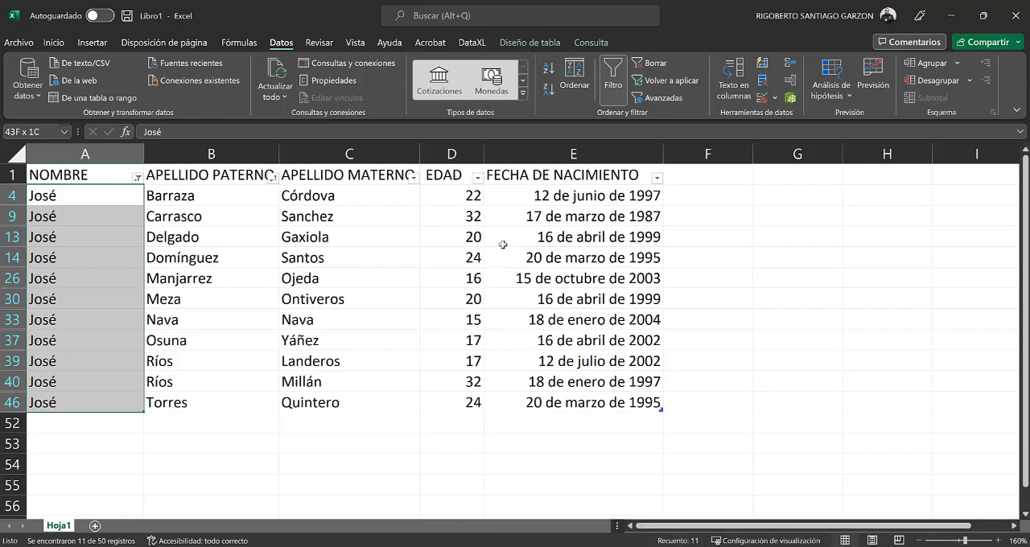
left_click(461, 193)
left_click_drag(461, 193, 467, 402)
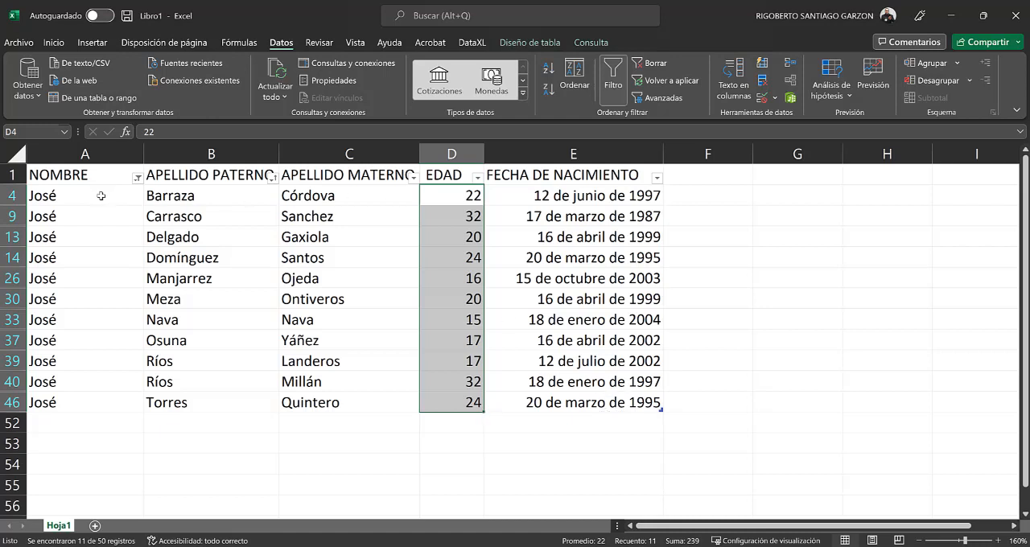
Step: Switch the NOMBRE column to a "no es igual a" text filter that excludes the first name in A4
left_click(101, 195)
left_click(102, 177)
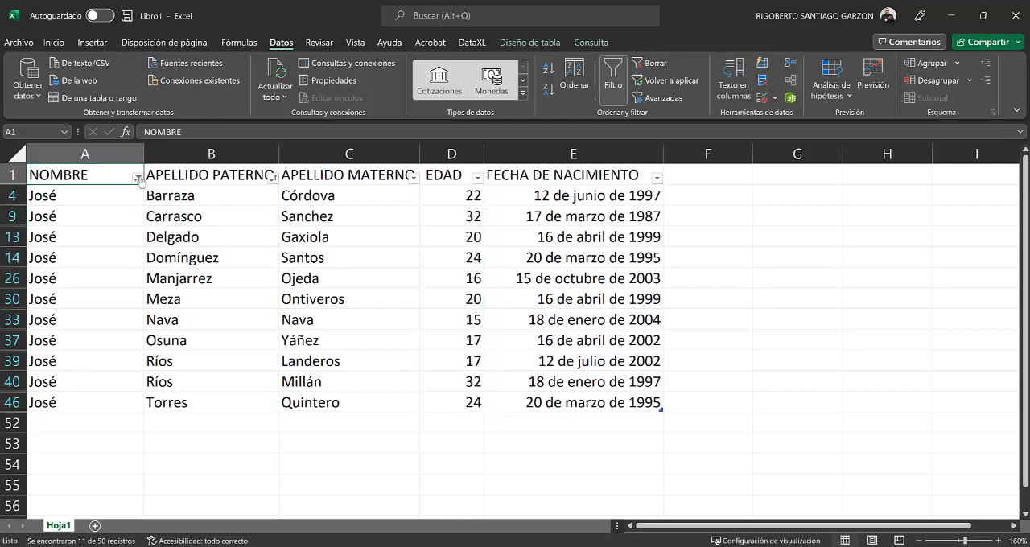
left_click(138, 177)
mouse_move(203, 295)
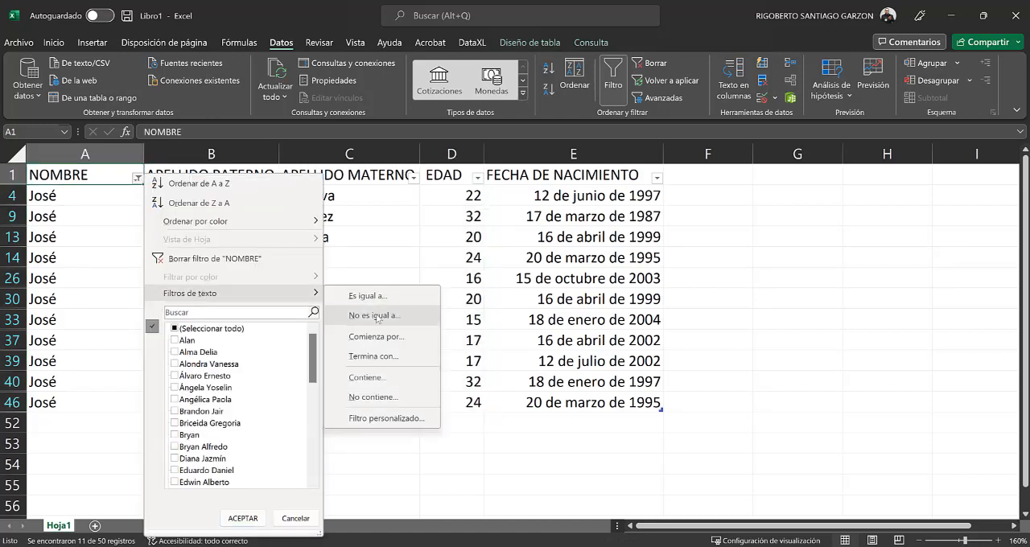
left_click(425, 344)
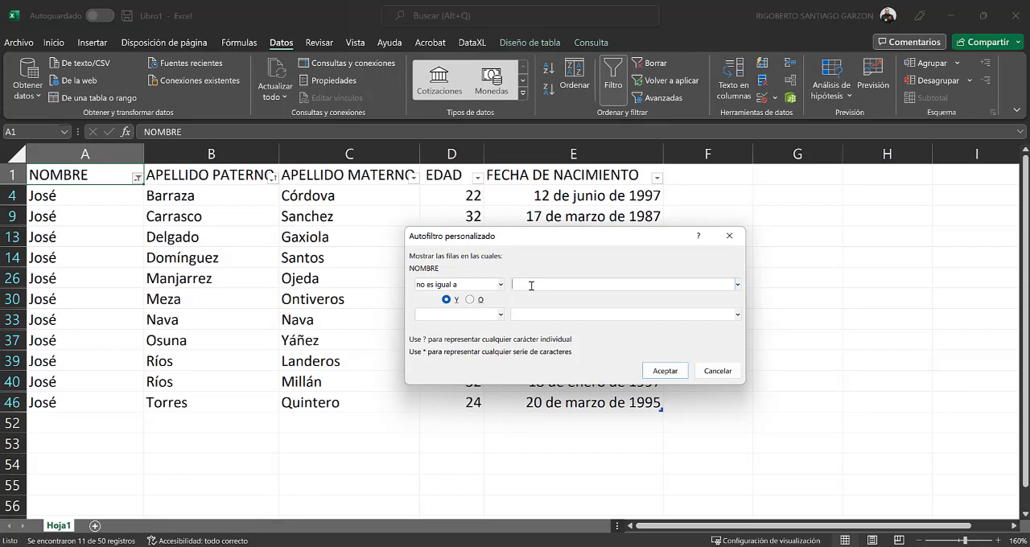
type("José")
left_click(665, 371)
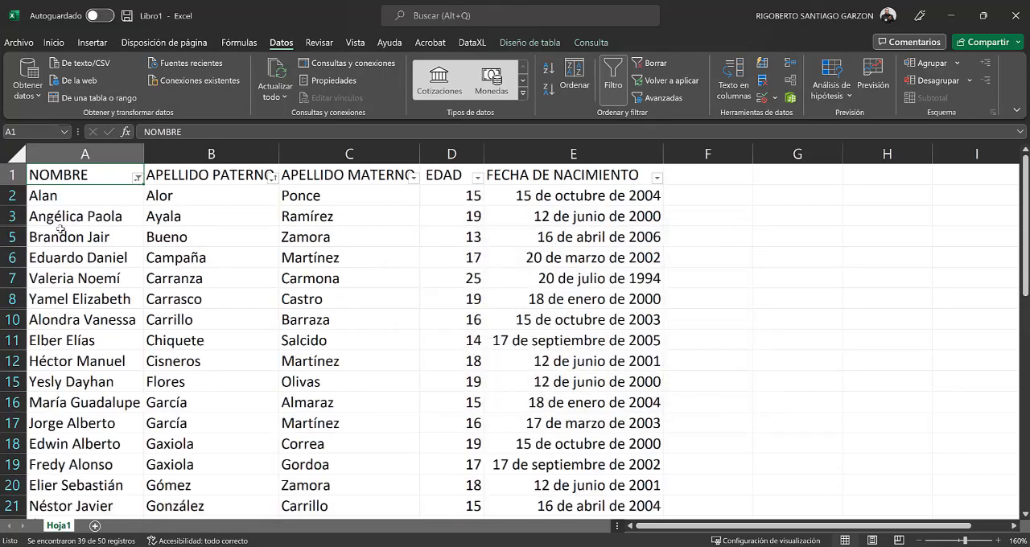